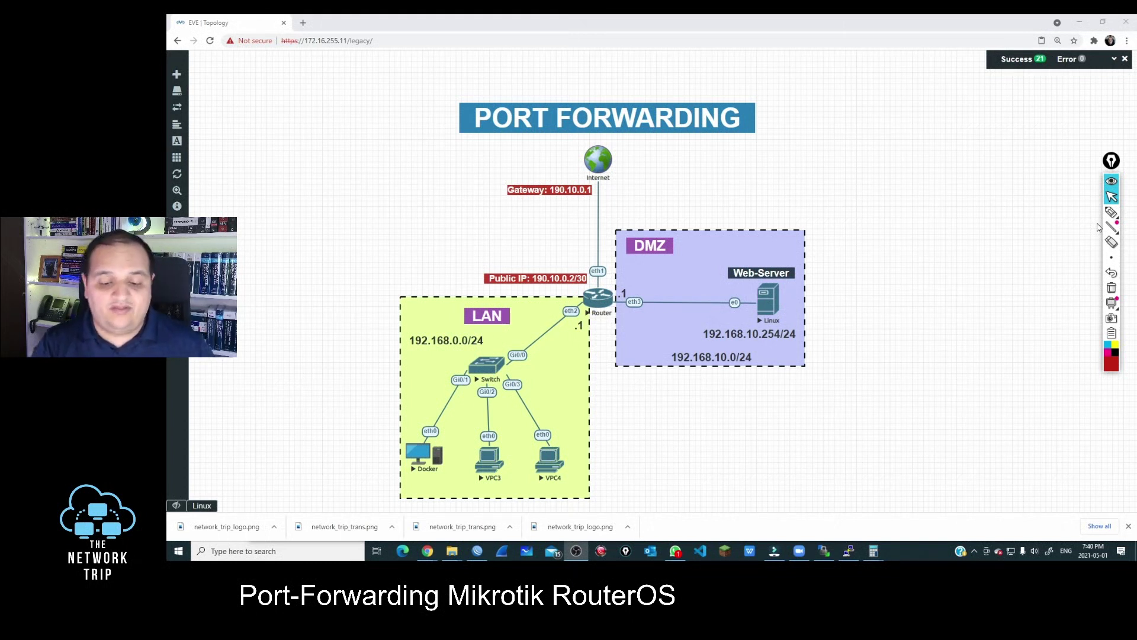
Select the freehand pen tool on the right-hand annotation toolbar of the port-forwarding topology
click(1112, 212)
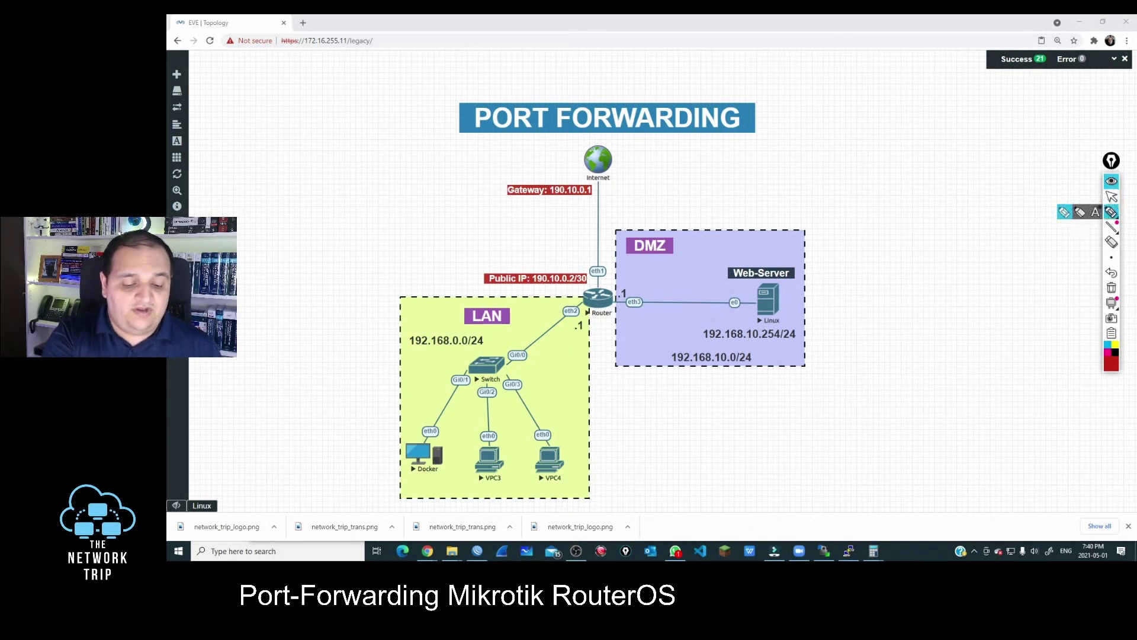
drag(768, 230, 773, 262)
drag(773, 263, 783, 249)
mouse_move(607, 275)
mouse_down()
mouse_move(598, 329)
mouse_move(610, 274)
mouse_up()
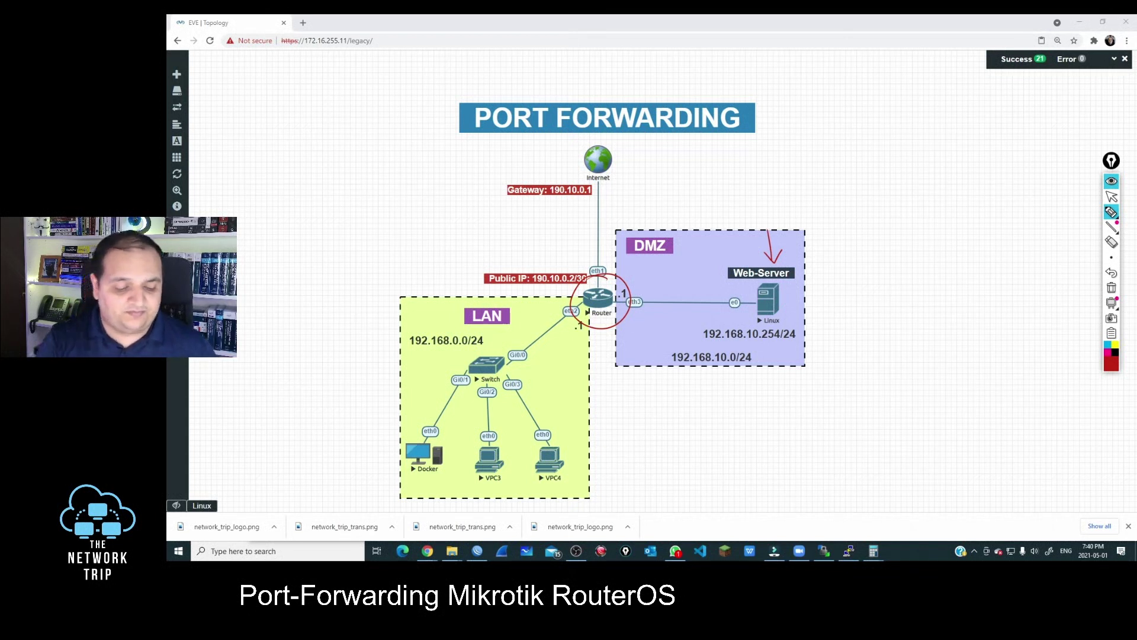
drag(532, 238, 549, 268)
drag(541, 264, 551, 263)
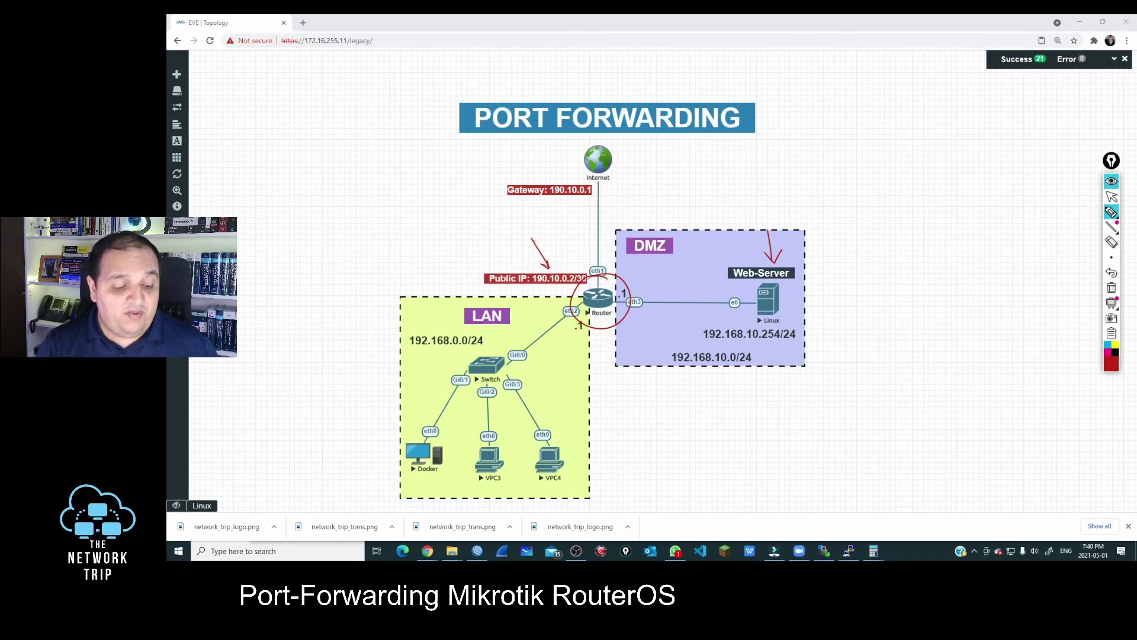
drag(709, 342, 813, 347)
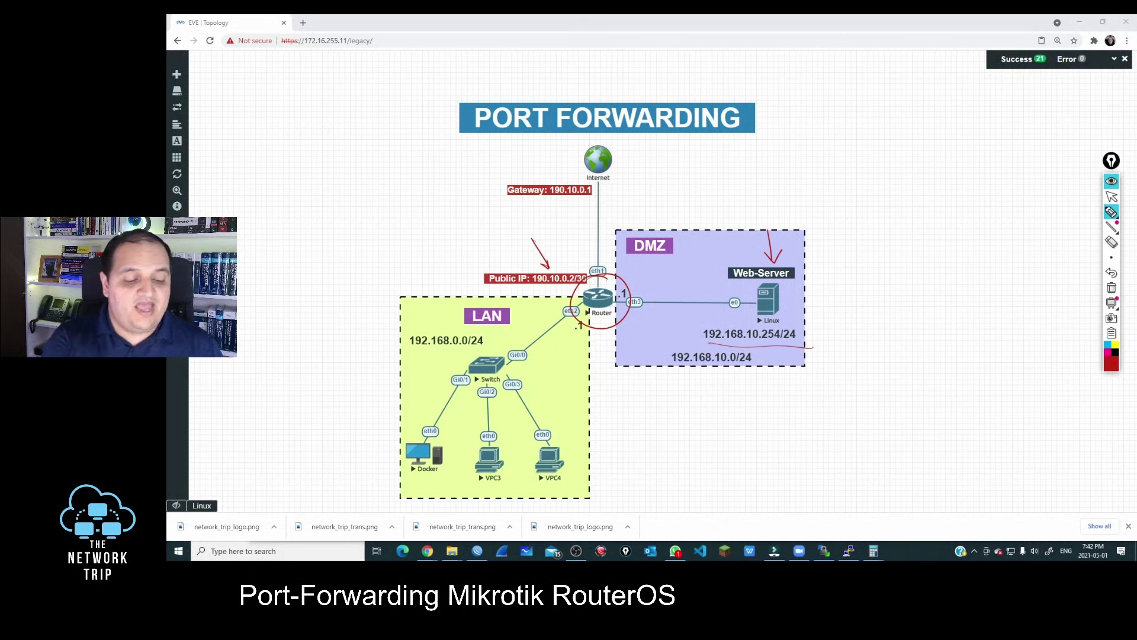
mouse_move(690, 74)
mouse_down()
mouse_move(418, 140)
mouse_move(823, 102)
mouse_move(669, 74)
mouse_up()
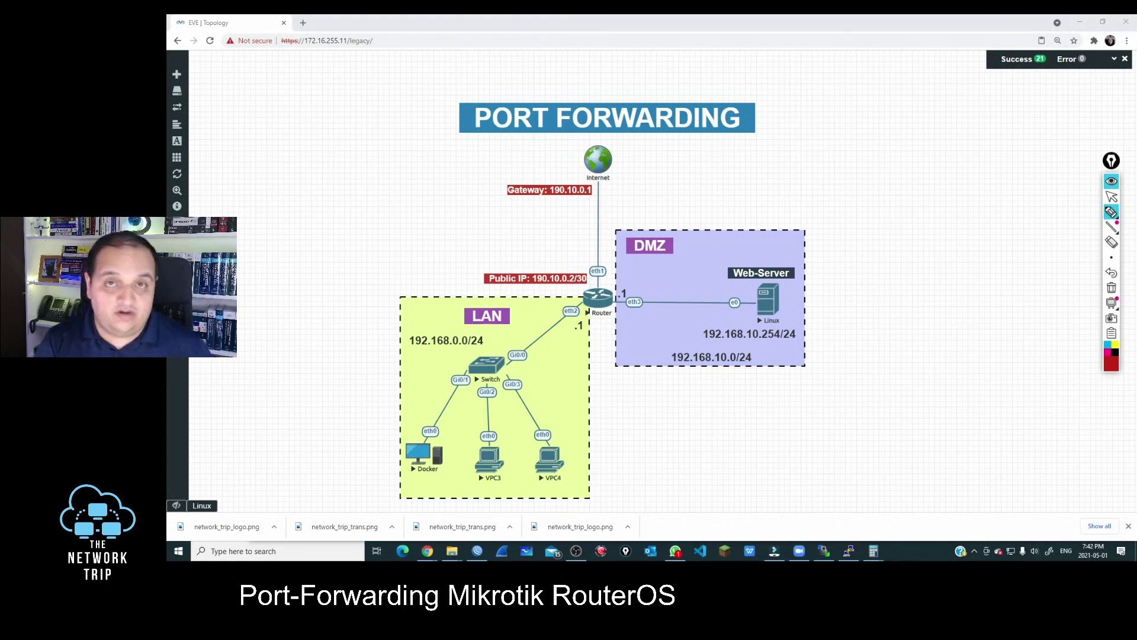
mouse_move(842, 179)
mouse_down()
mouse_move(842, 190)
mouse_move(847, 164)
mouse_up()
mouse_move(859, 175)
mouse_down()
mouse_move(848, 191)
mouse_move(868, 191)
mouse_up()
drag(860, 177, 920, 186)
mouse_move(932, 154)
mouse_down()
mouse_move(929, 185)
mouse_move(935, 173)
mouse_up()
drag(830, 209, 975, 203)
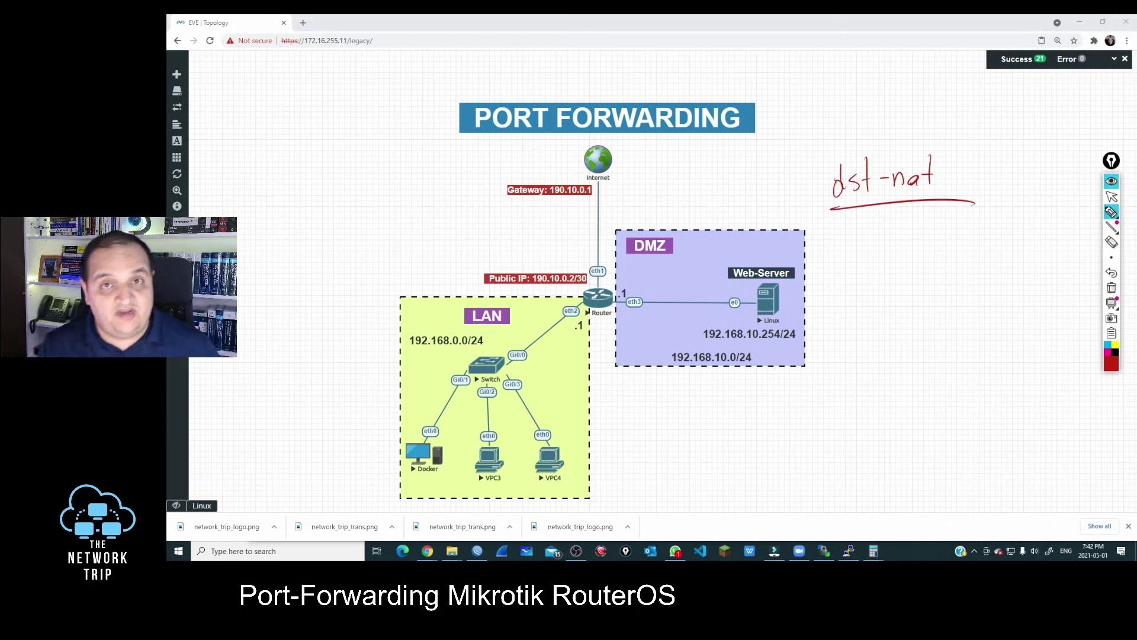
drag(869, 223, 869, 251)
drag(863, 243, 874, 244)
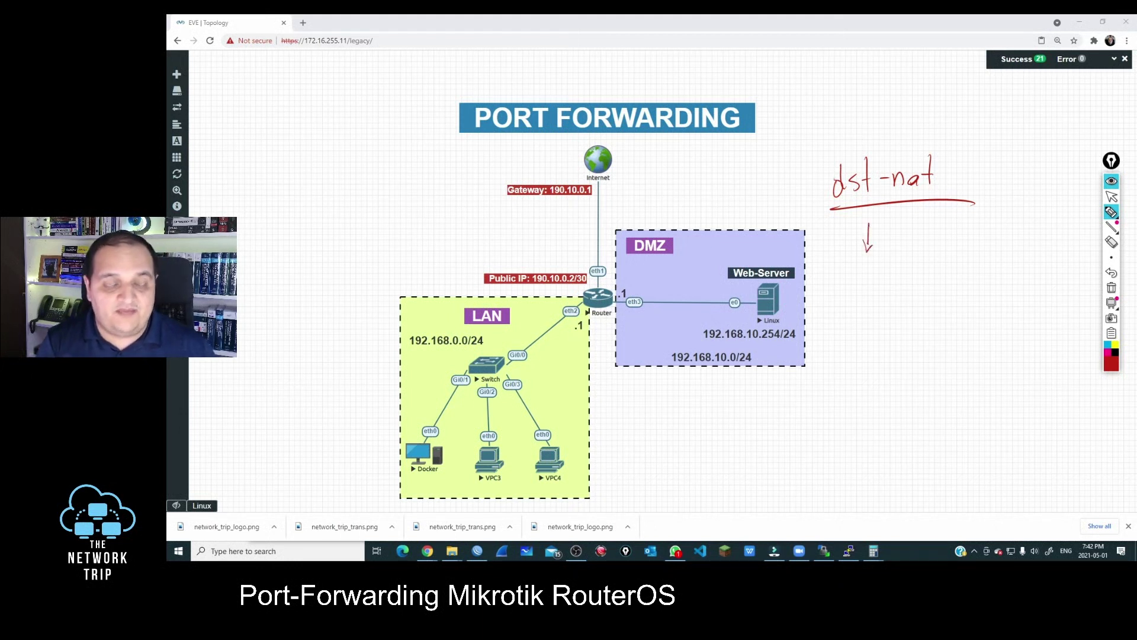
click(1111, 288)
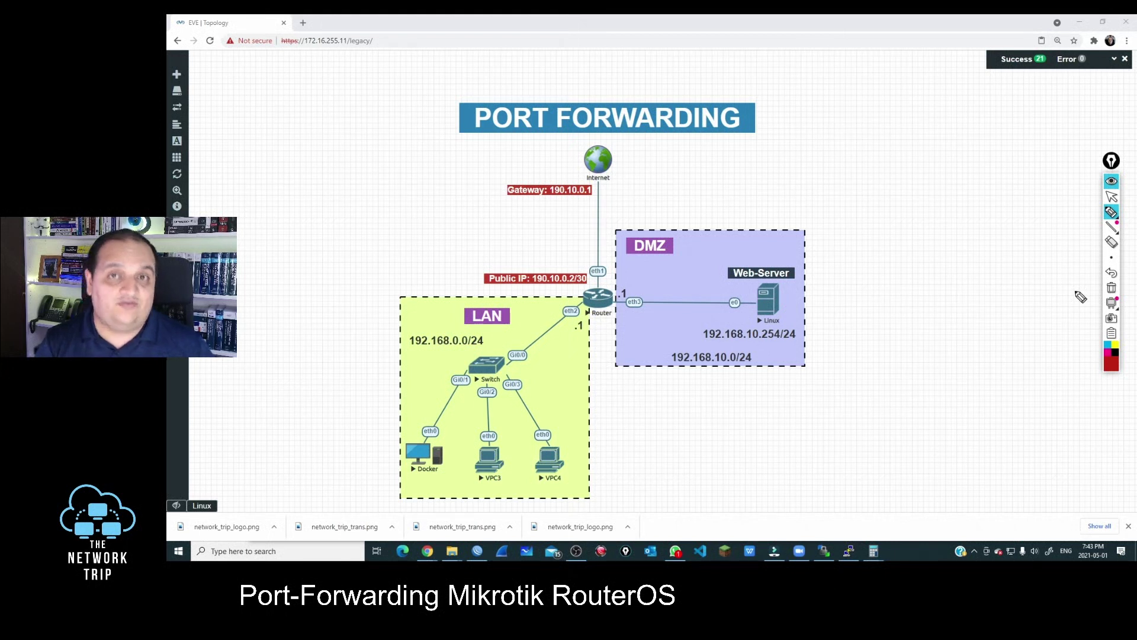
Handwrite 'dst-nat → 190.10.0.2 port' with a down arrow, and circle the web server's 192.168.10.254/24 address
drag(856, 188, 934, 177)
mouse_move(842, 248)
mouse_down()
mouse_move(943, 234)
mouse_move(942, 255)
mouse_move(966, 237)
mouse_up()
mouse_move(973, 248)
mouse_down()
mouse_move(983, 233)
mouse_move(997, 246)
mouse_up()
drag(1004, 234, 1019, 256)
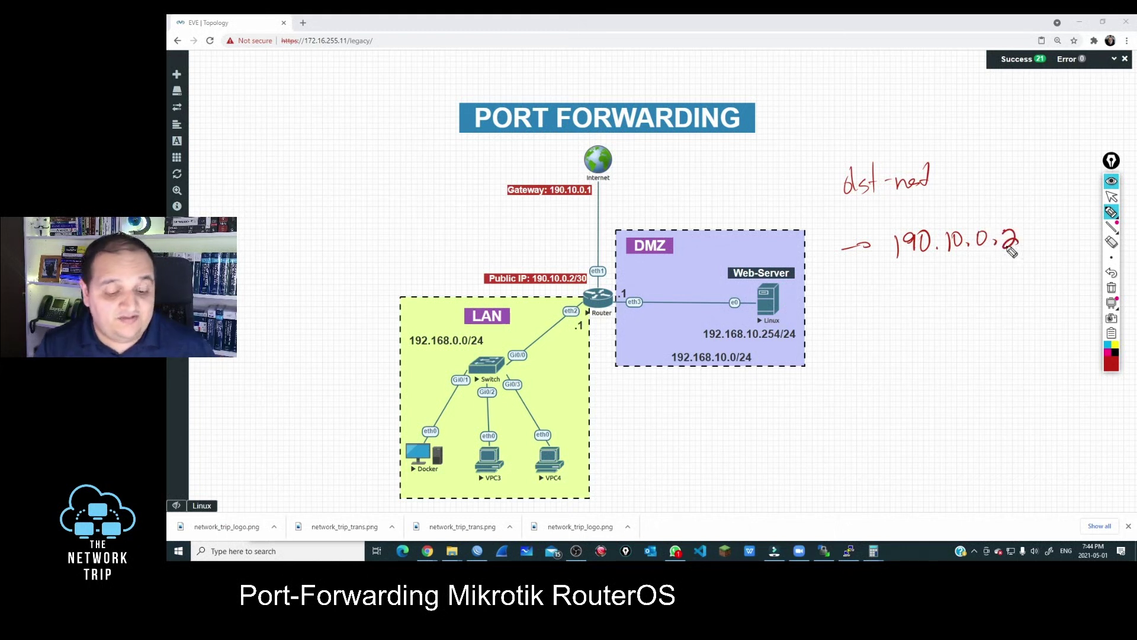
mouse_move(1050, 211)
mouse_down()
mouse_move(1027, 267)
mouse_move(1043, 261)
mouse_up()
mouse_move(1044, 239)
mouse_down()
mouse_move(1048, 258)
mouse_move(1047, 247)
mouse_up()
mouse_move(942, 274)
mouse_down()
mouse_move(943, 334)
mouse_move(952, 325)
mouse_up()
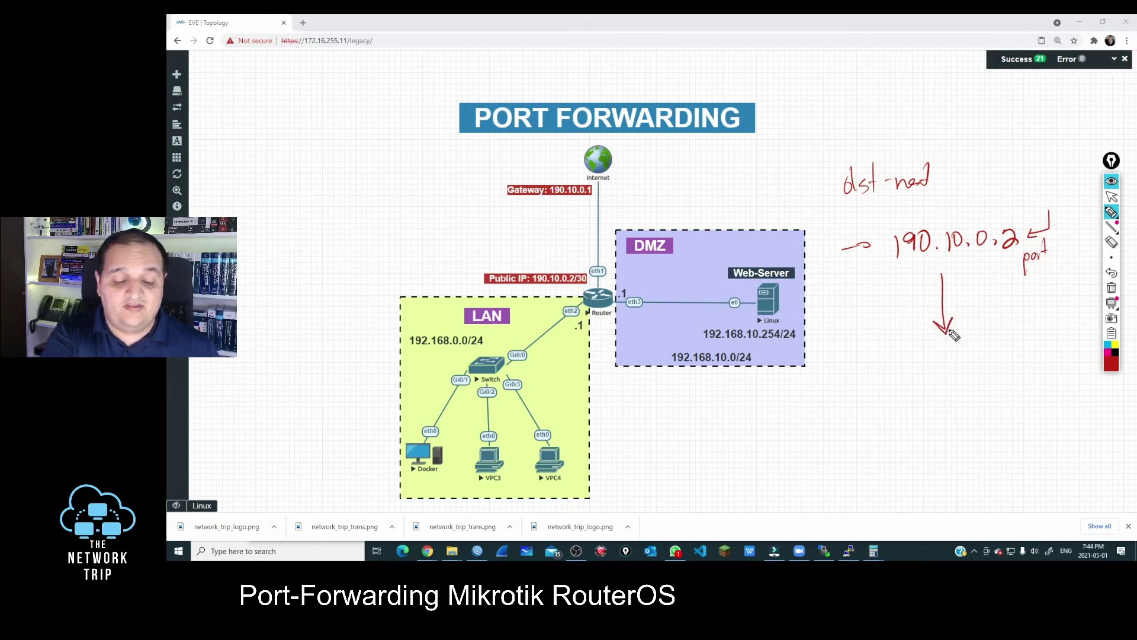
mouse_move(791, 327)
mouse_down()
mouse_move(693, 329)
mouse_move(773, 323)
mouse_move(761, 319)
mouse_up()
Write 192.168.10.254 below the down arrow and underline it
mouse_move(912, 364)
mouse_down()
mouse_move(911, 391)
mouse_move(963, 391)
mouse_up()
click(952, 386)
drag(981, 366, 982, 380)
drag(1000, 368, 1014, 388)
click(1010, 388)
drag(1025, 362, 1063, 391)
click(1037, 388)
drag(1063, 364, 1090, 379)
drag(1085, 354, 1085, 385)
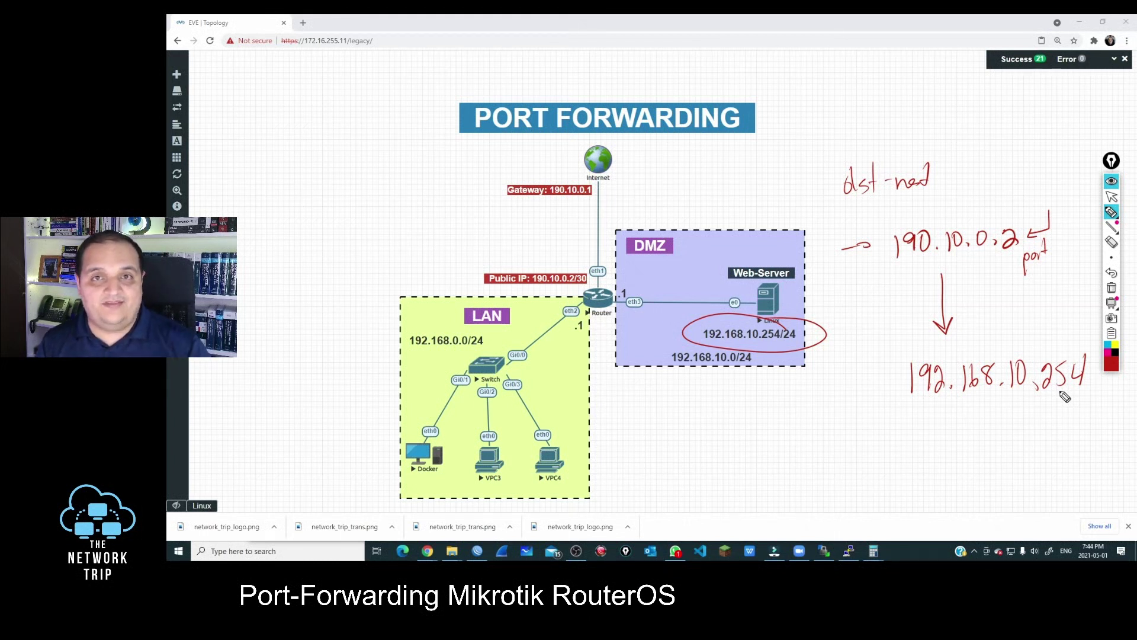
drag(899, 415, 1132, 415)
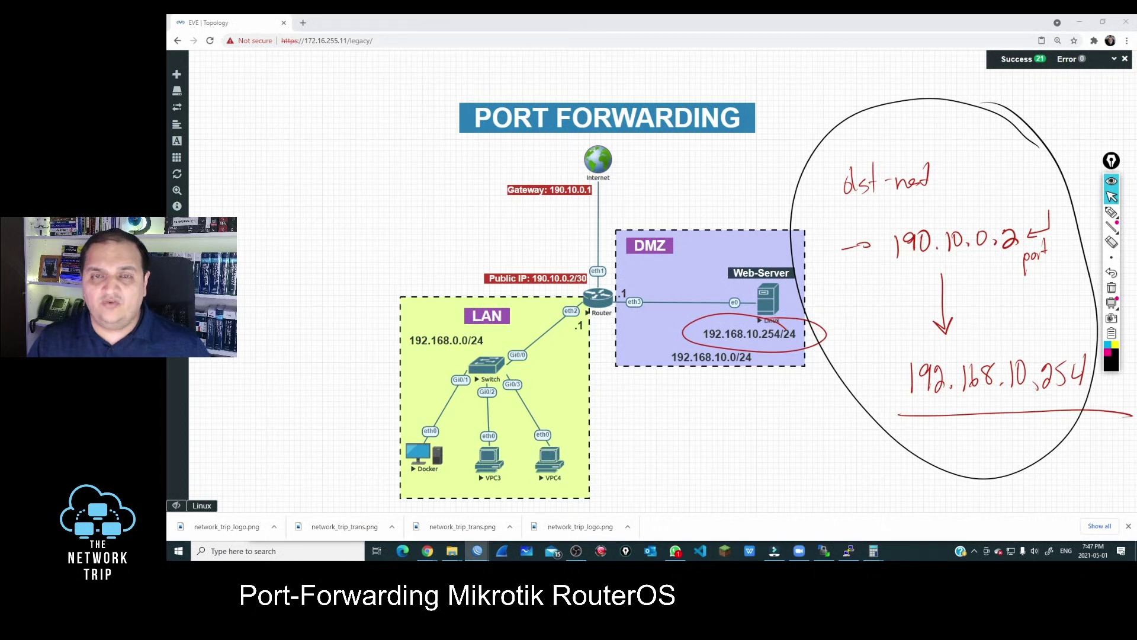
Move the WinBox login window for 190.10.0.2 to the centre of the screen
drag(1007, 18, 481, 50)
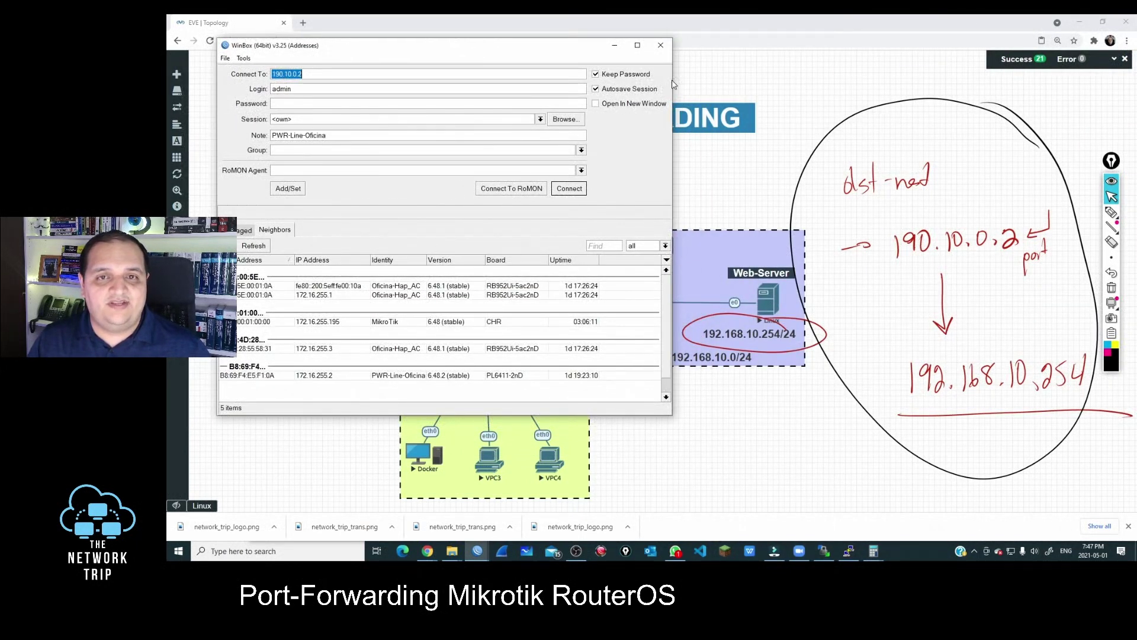
Narrow the WinBox window, check the login and password fields, and connect to 190.10.0.2
drag(674, 81, 587, 81)
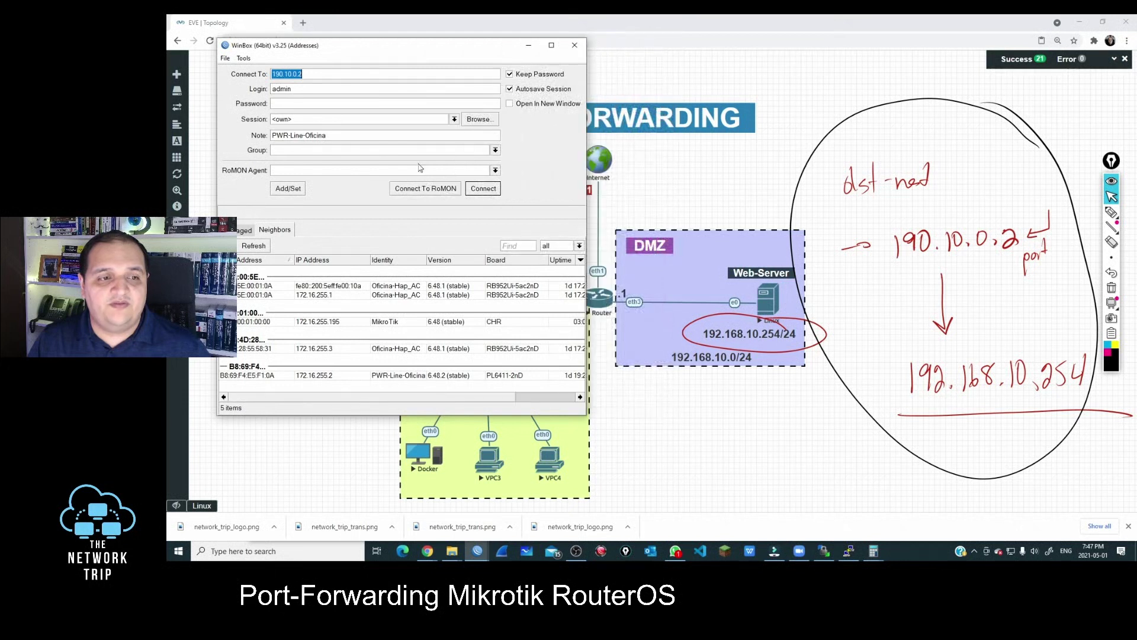
drag(298, 89, 272, 92)
click(309, 105)
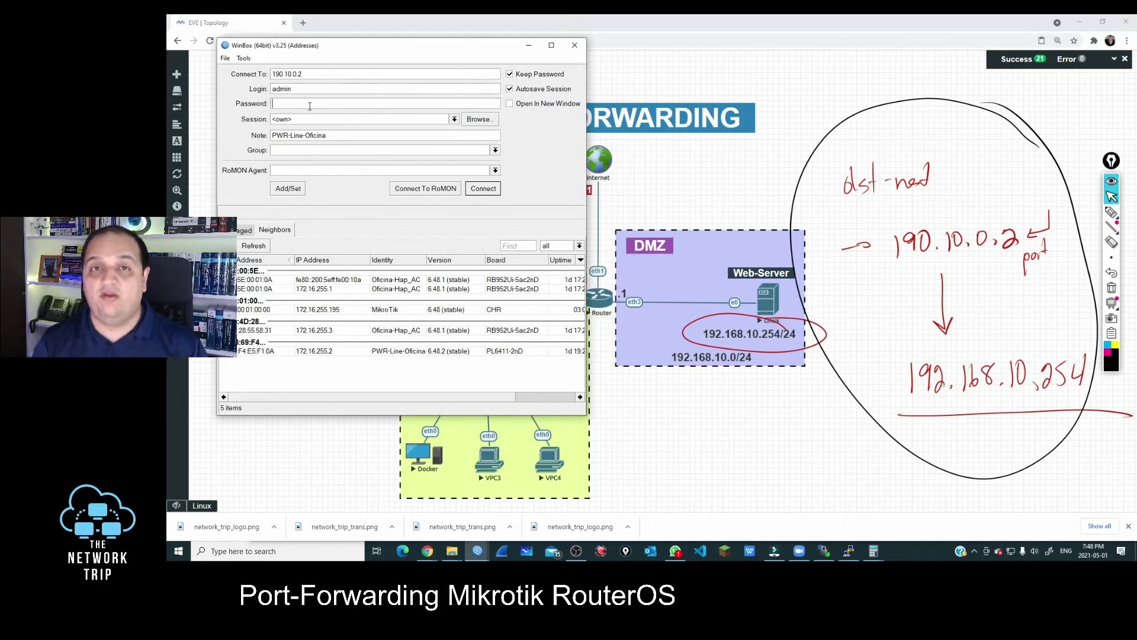
click(491, 193)
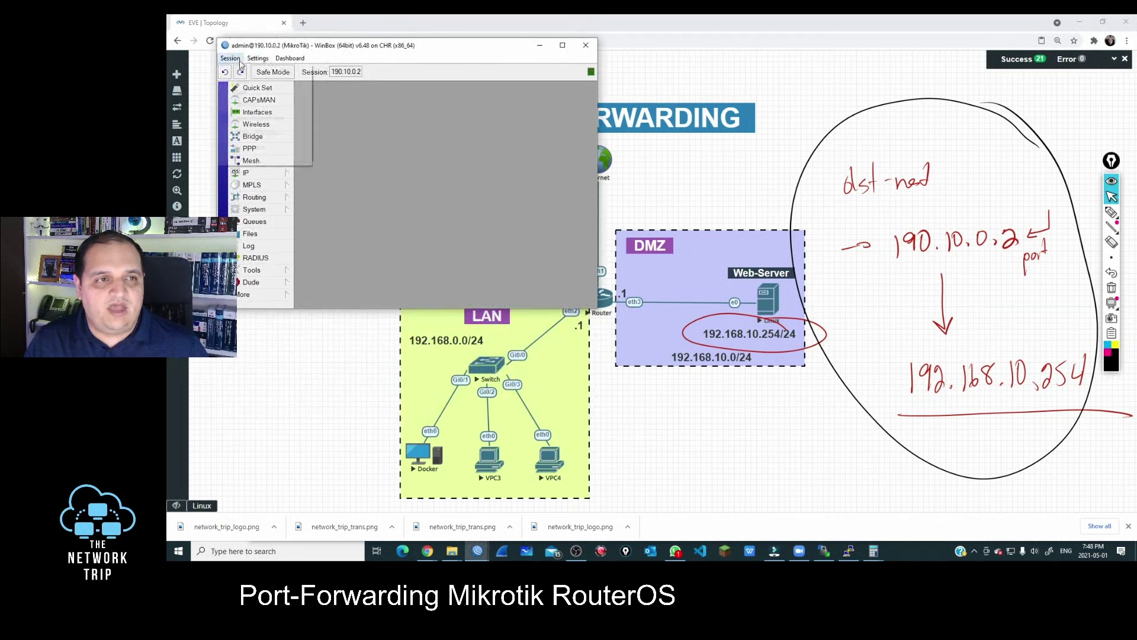
Enlarge the WinBox menu font and widen the window
click(258, 58)
click(320, 102)
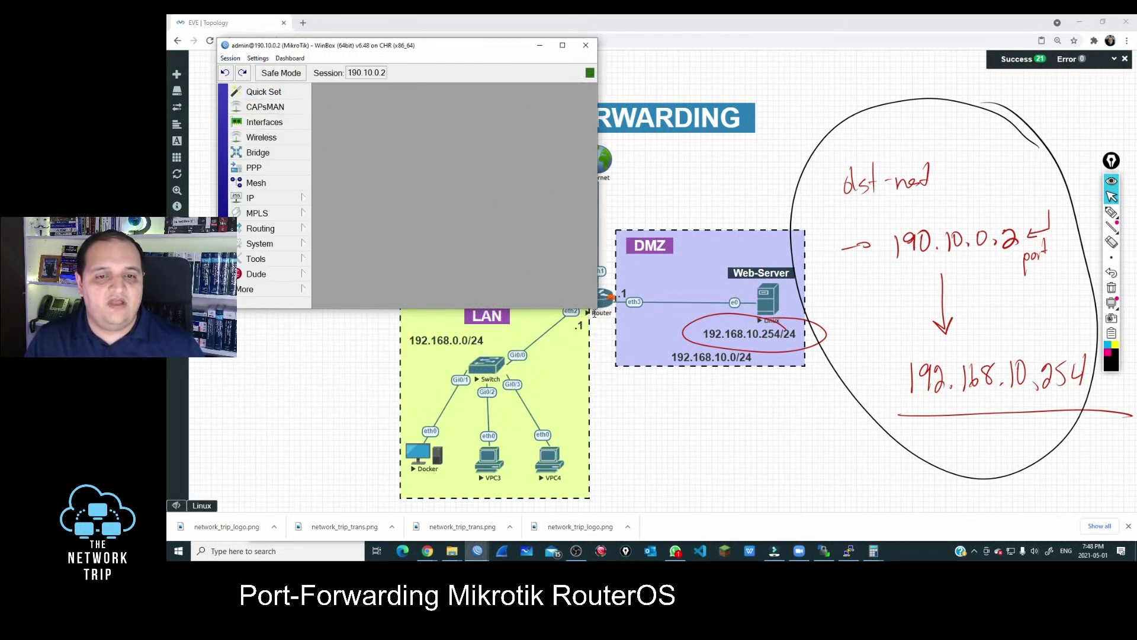
drag(595, 307, 708, 377)
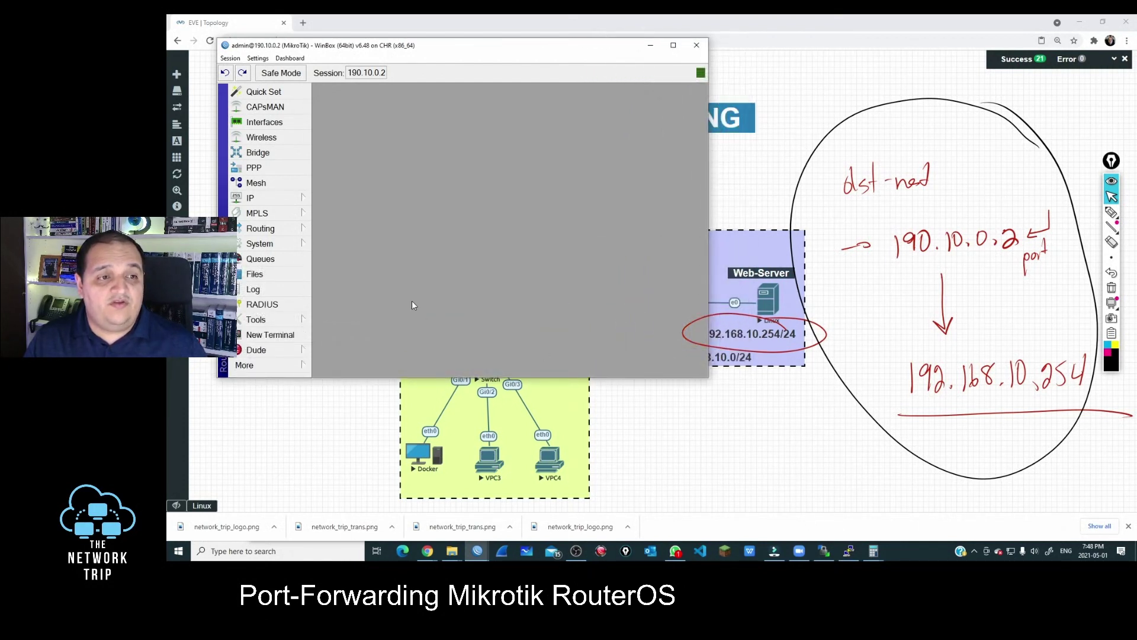
Show the NAT rules under IP > Firewall
click(266, 204)
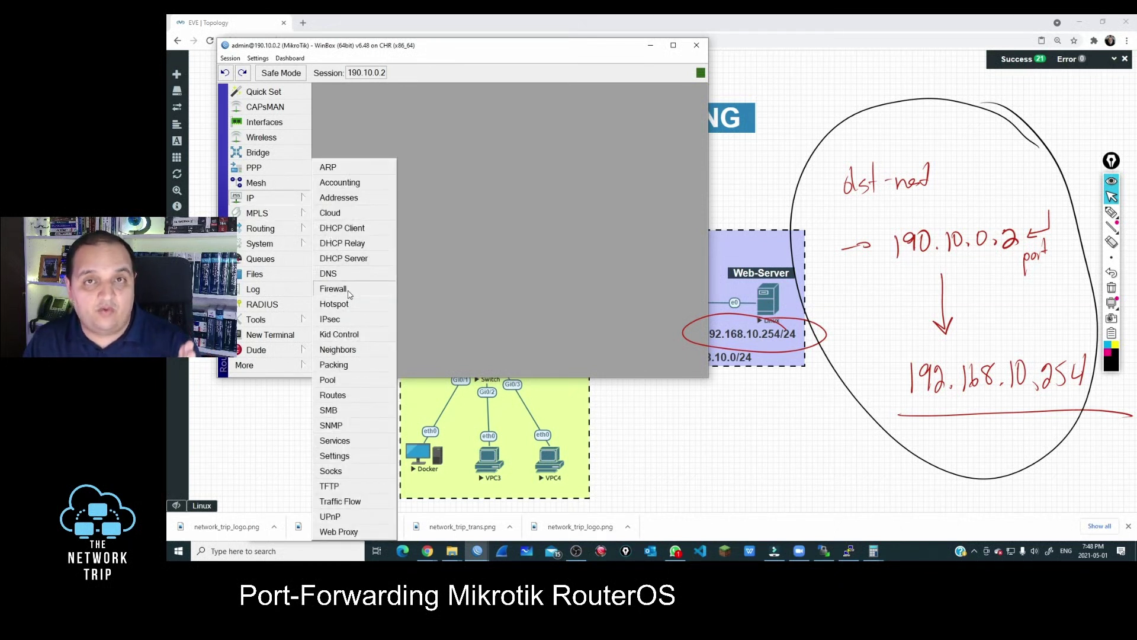
click(333, 289)
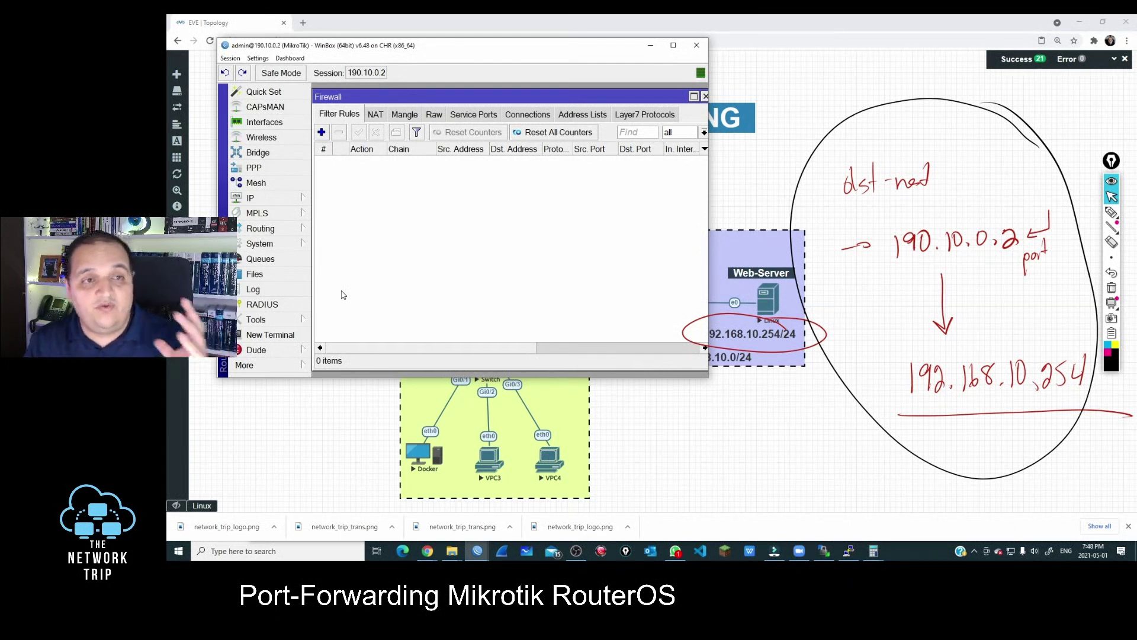
click(375, 117)
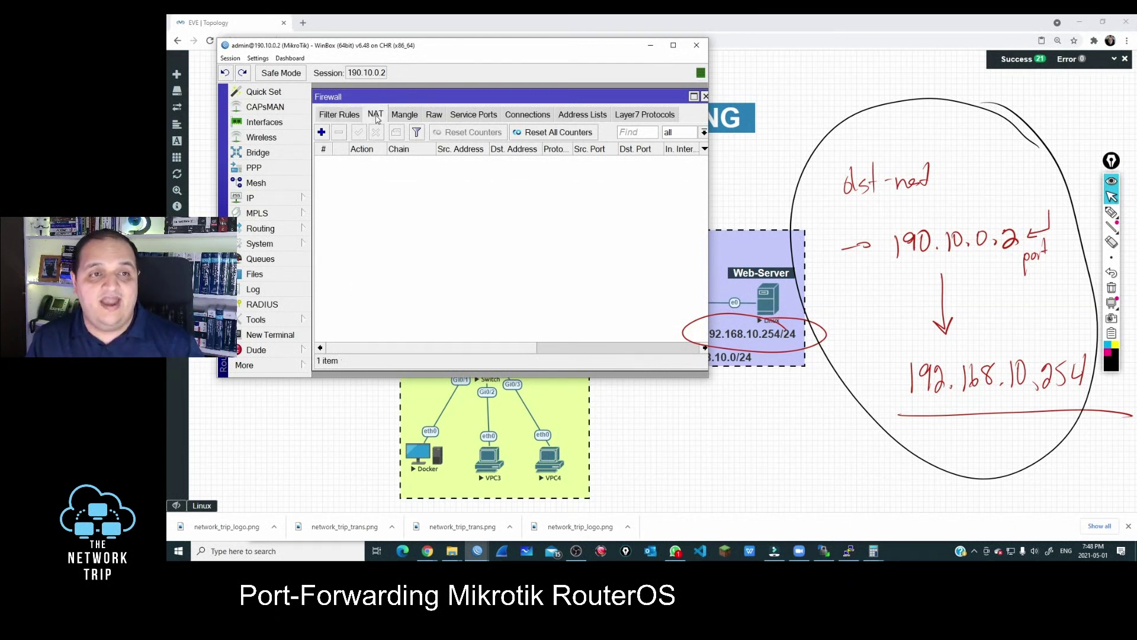
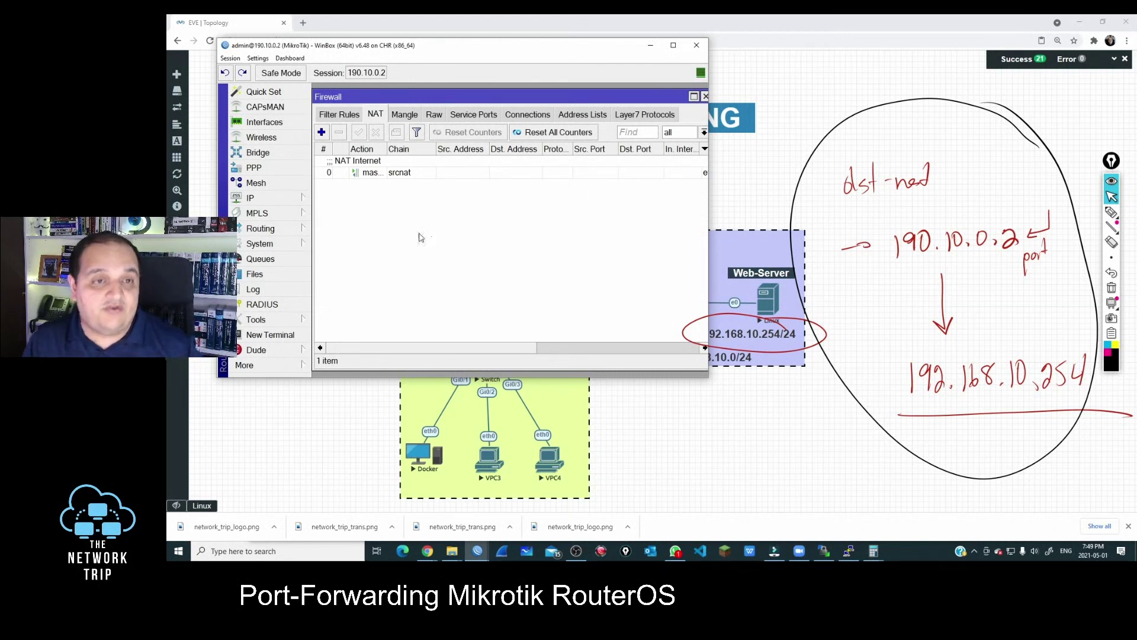
Add a new NAT rule with chain dstnat, protocol 6 (tcp) and destination port 80
click(322, 132)
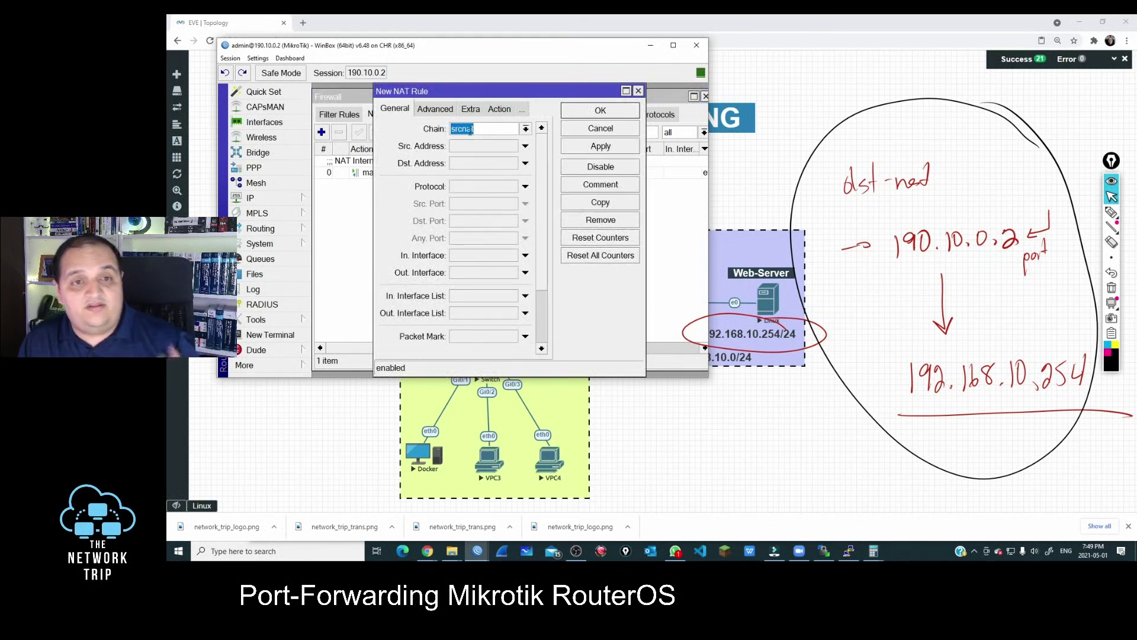
click(526, 130)
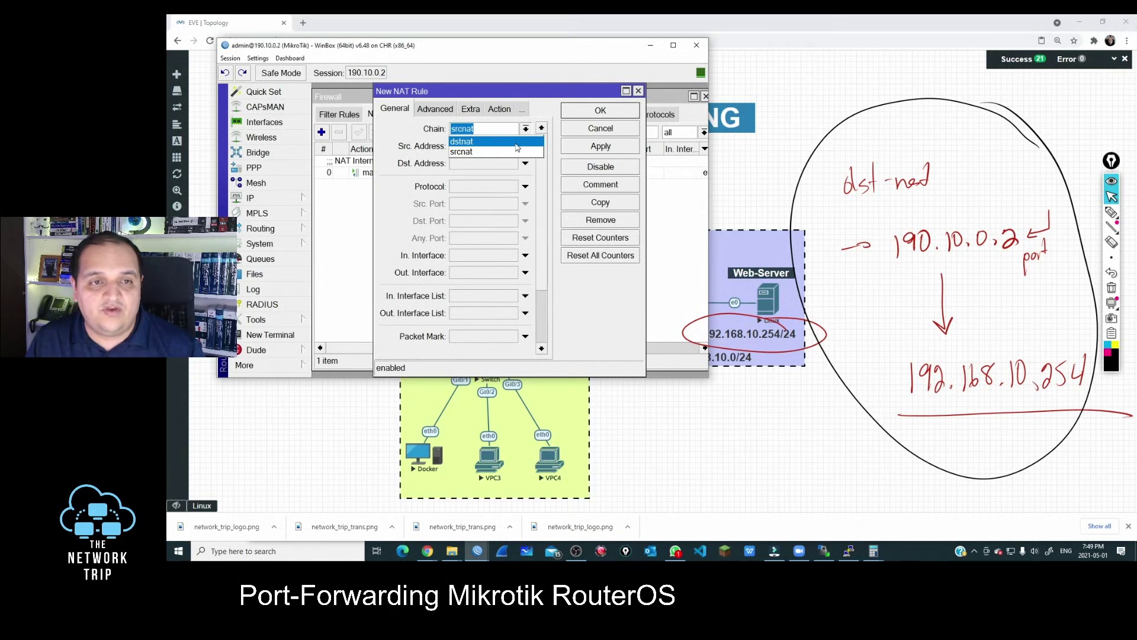
click(517, 142)
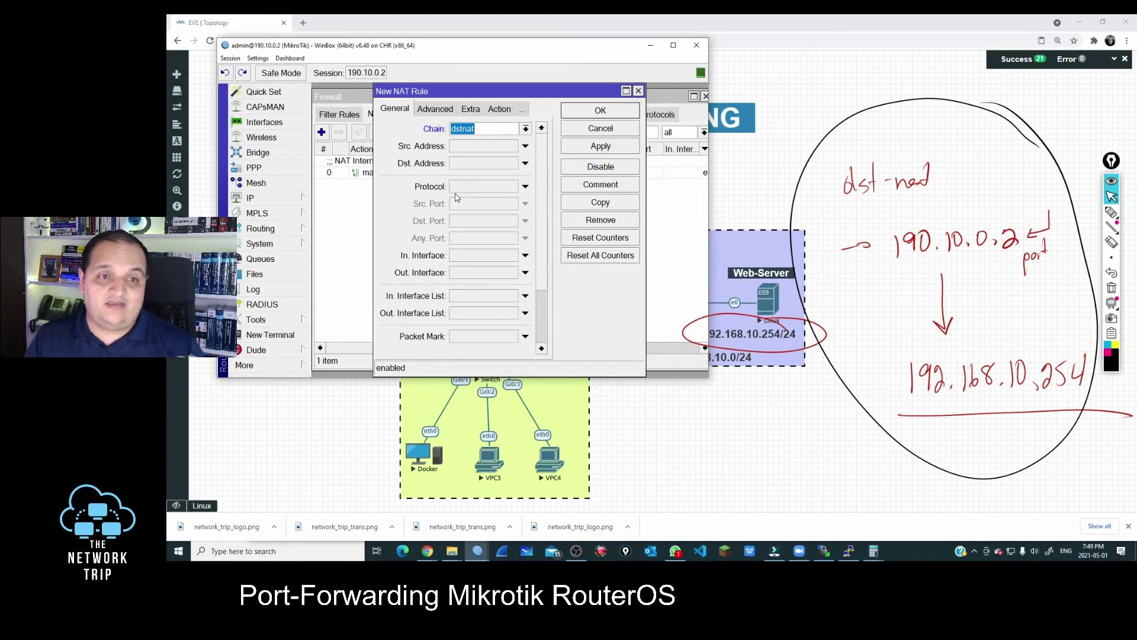
click(474, 186)
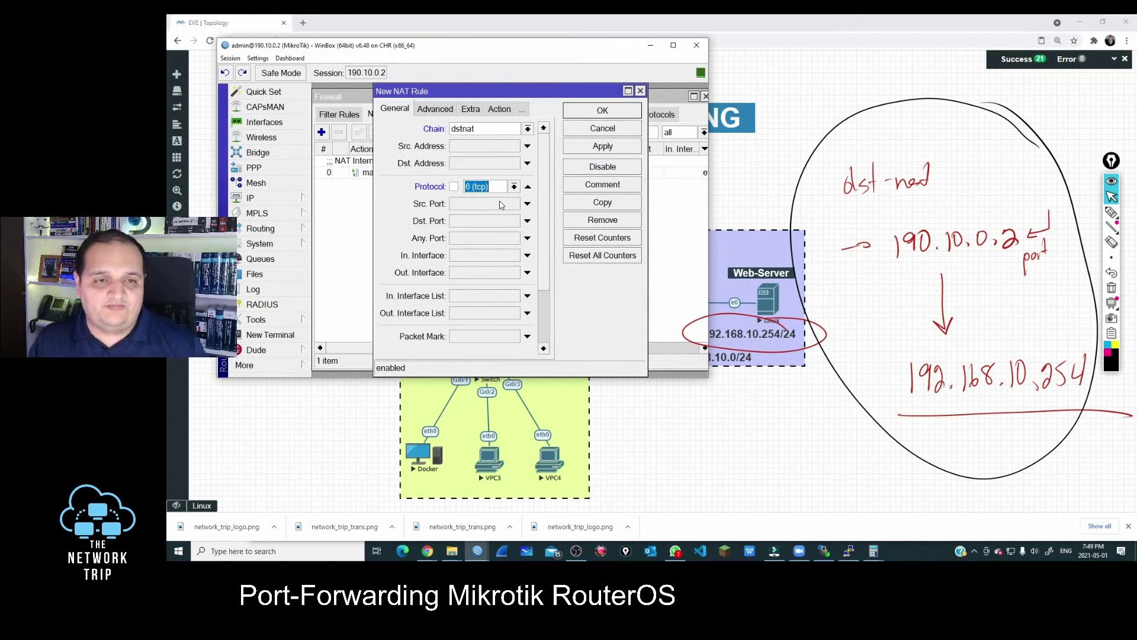
click(483, 223)
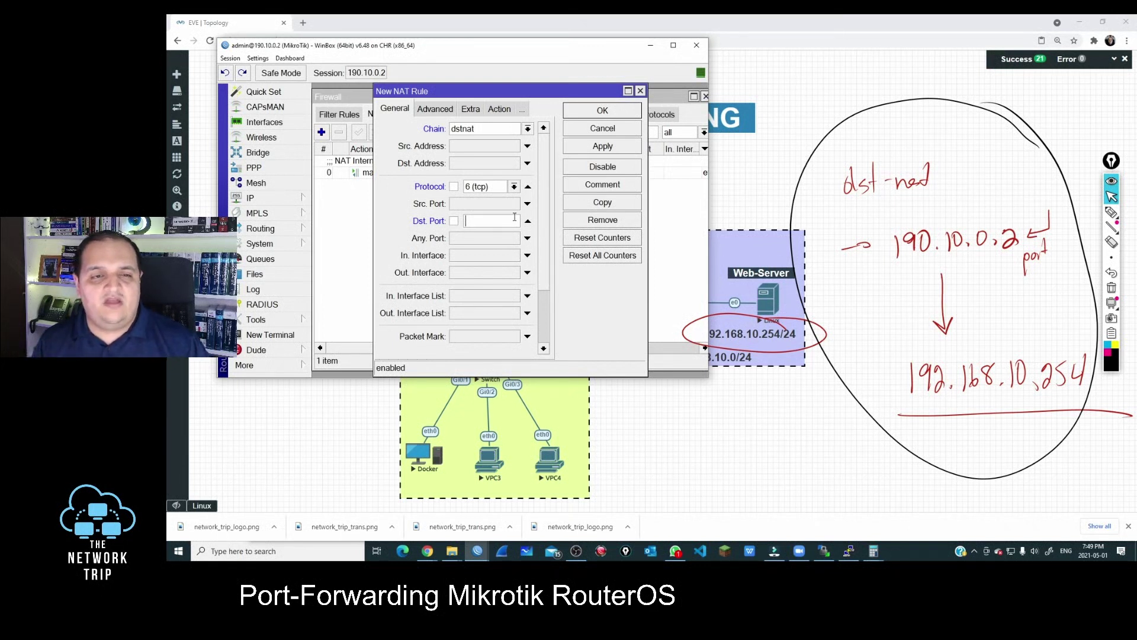
text(80)
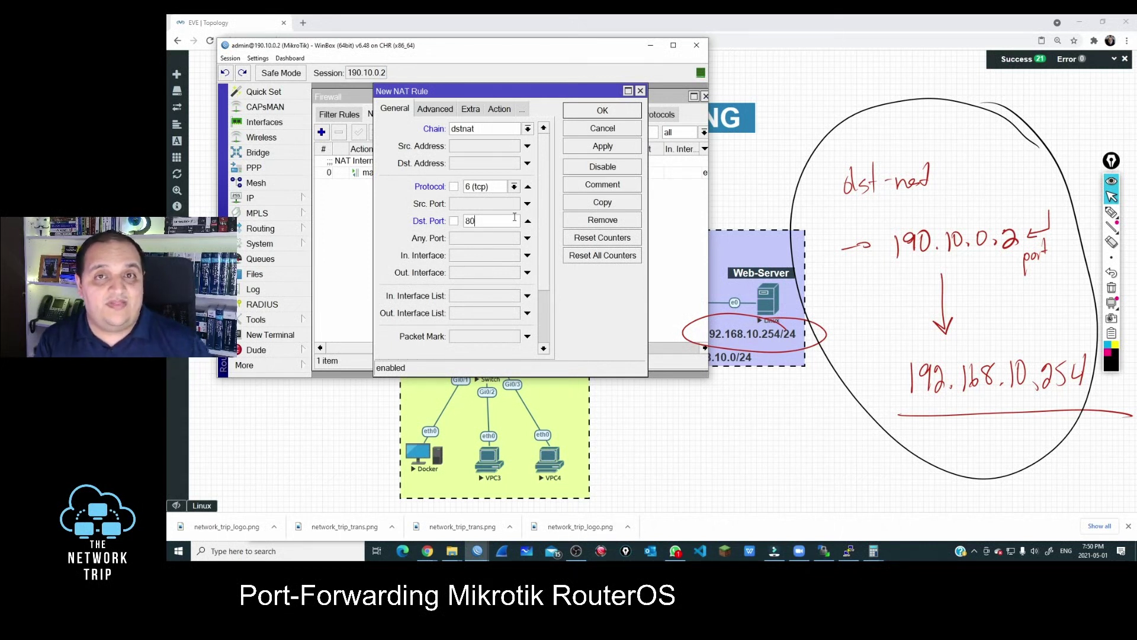
Mark up the diagram: underline and arrow the public IP 190.10.0.2 and circle the port
click(1112, 212)
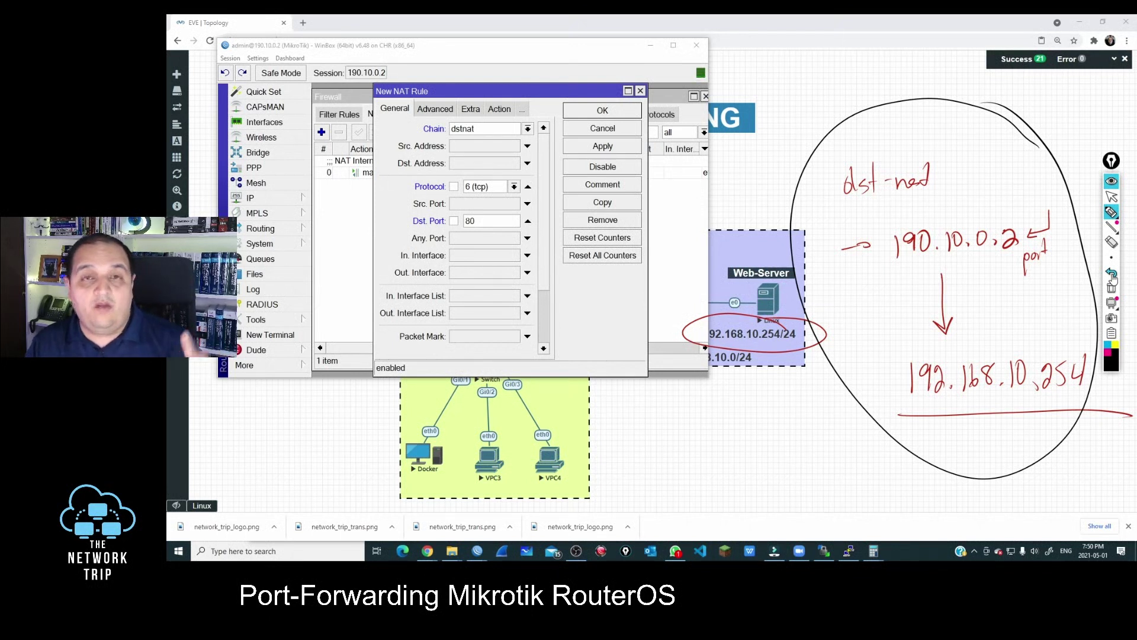
drag(887, 271, 1020, 262)
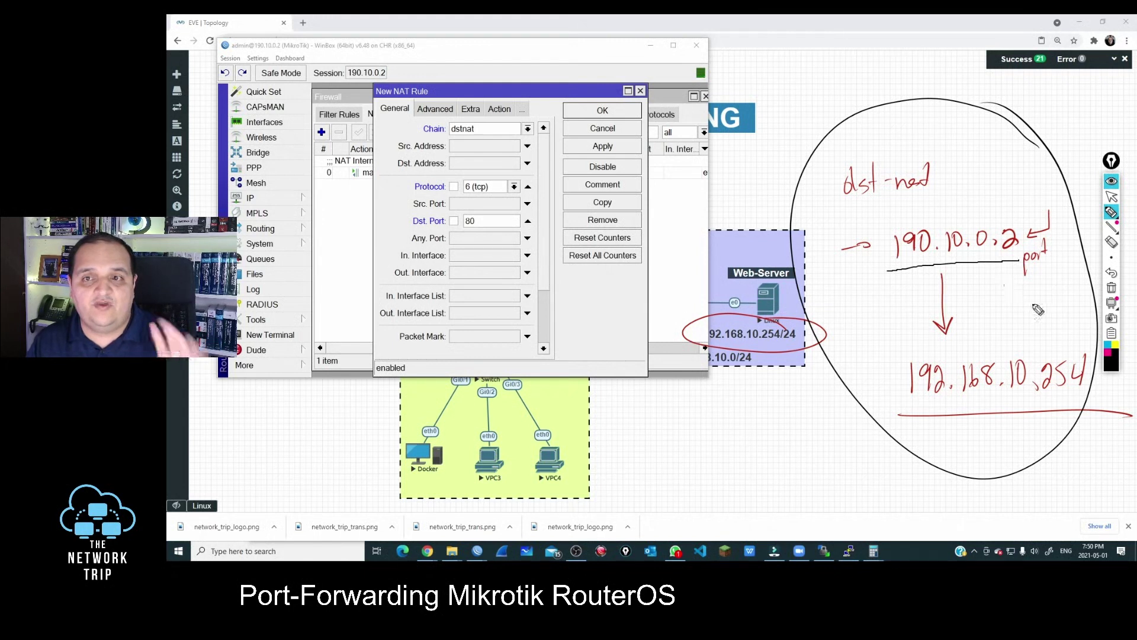
mouse_move(981, 161)
mouse_down()
mouse_move(976, 216)
mouse_move(985, 210)
mouse_up()
drag(1053, 244, 1044, 240)
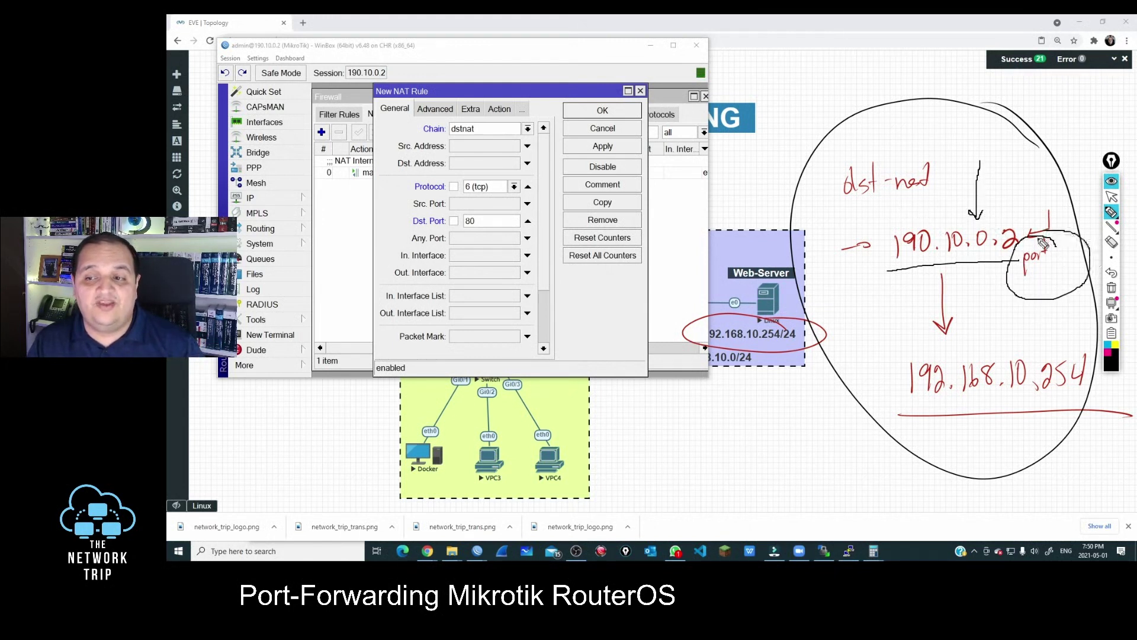
click(1111, 197)
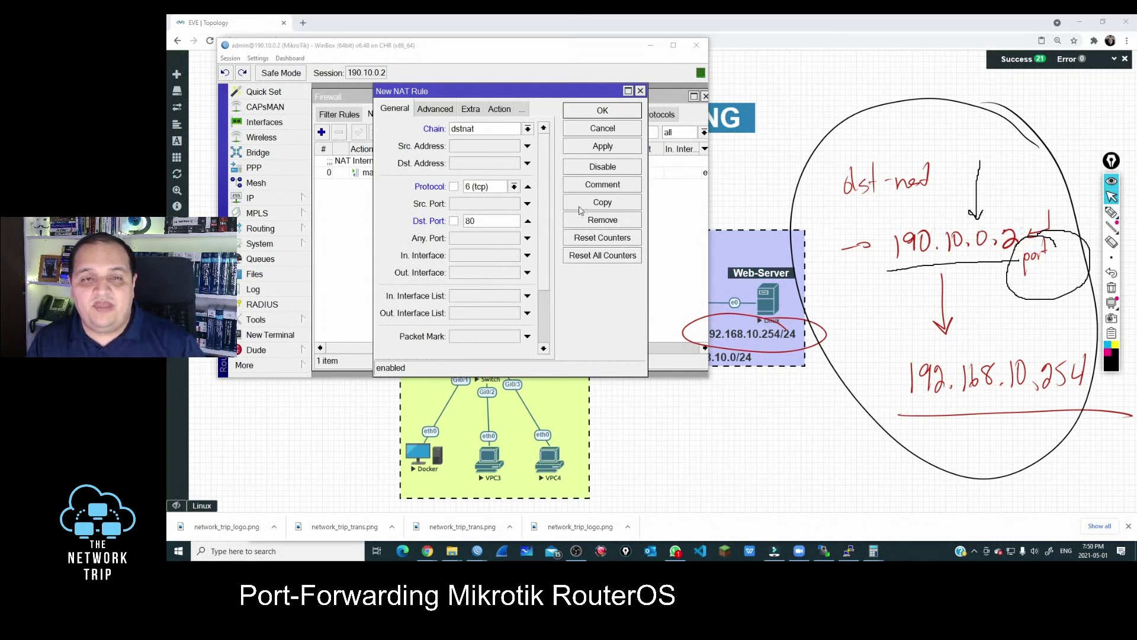
Set the rule's destination address to 190.10.0.2 and bring up its action settings
click(470, 166)
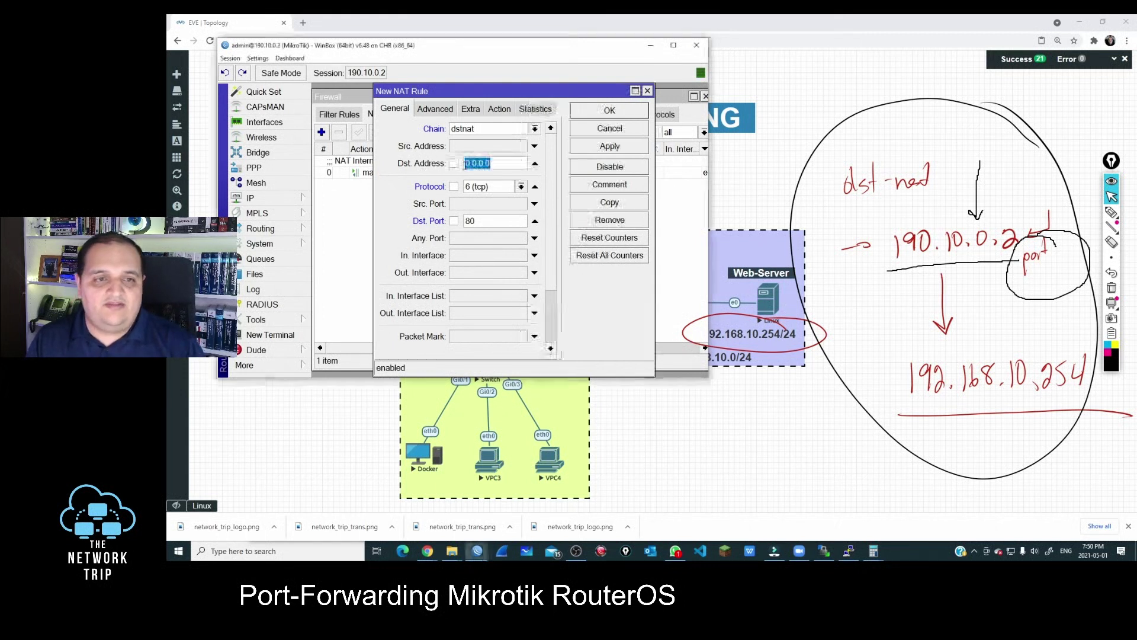
text(190)
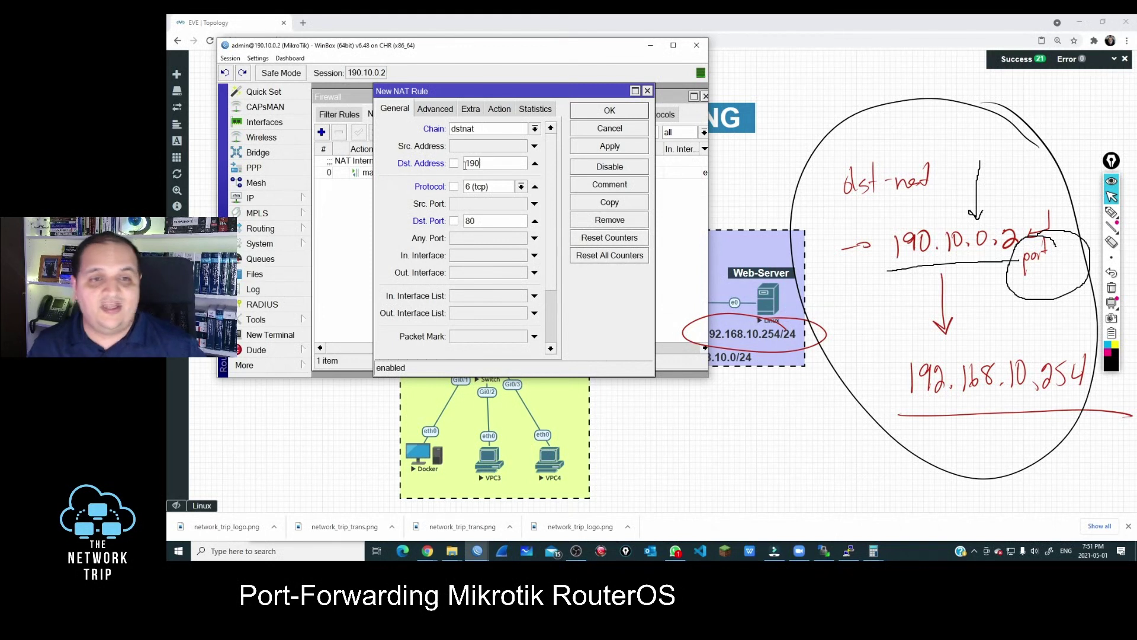
text(.100)
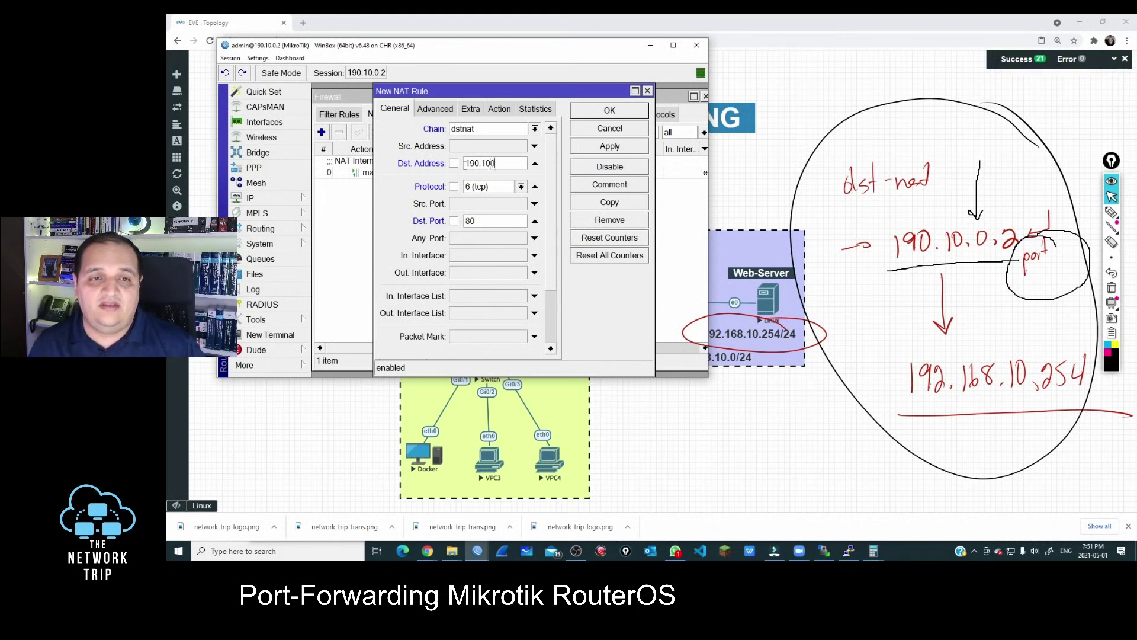
key(BackSpace)
text(.0)
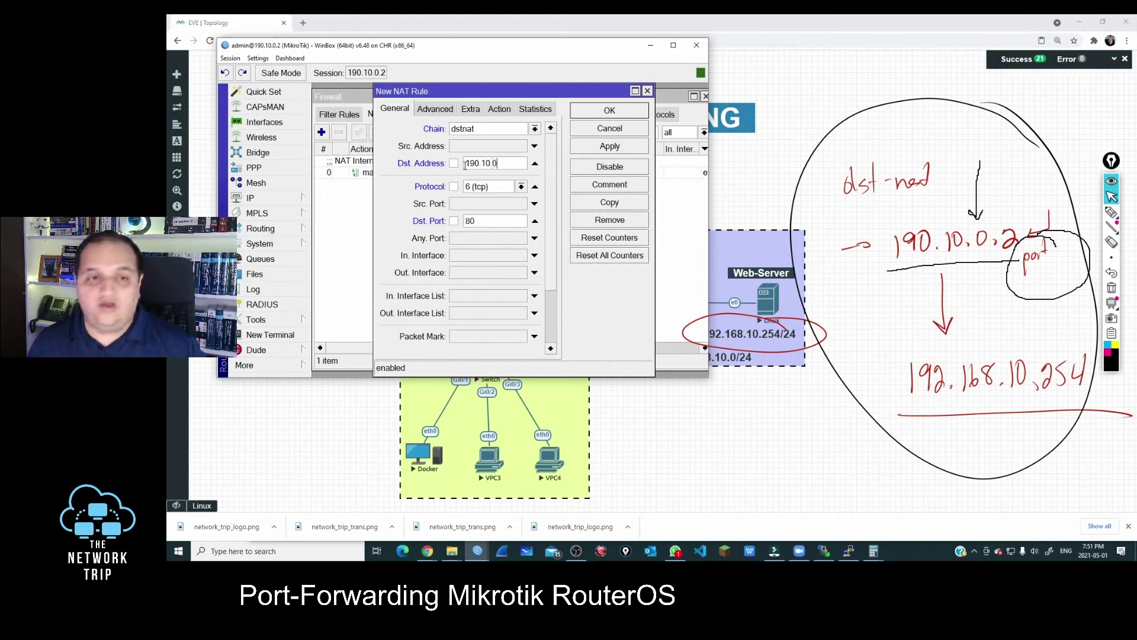
text(.2)
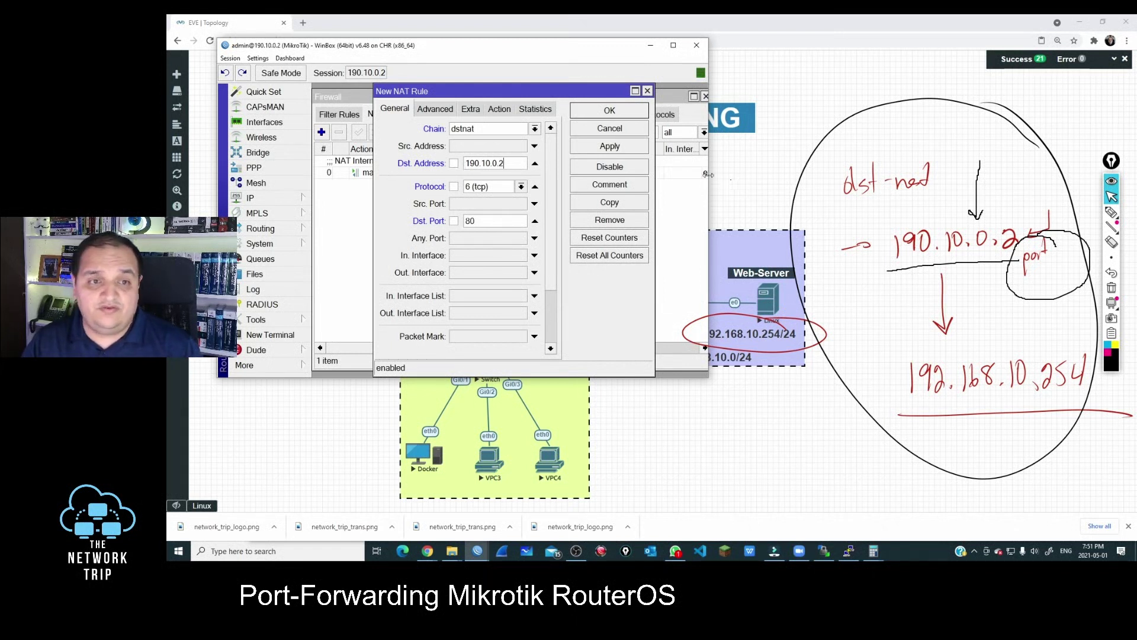
click(510, 109)
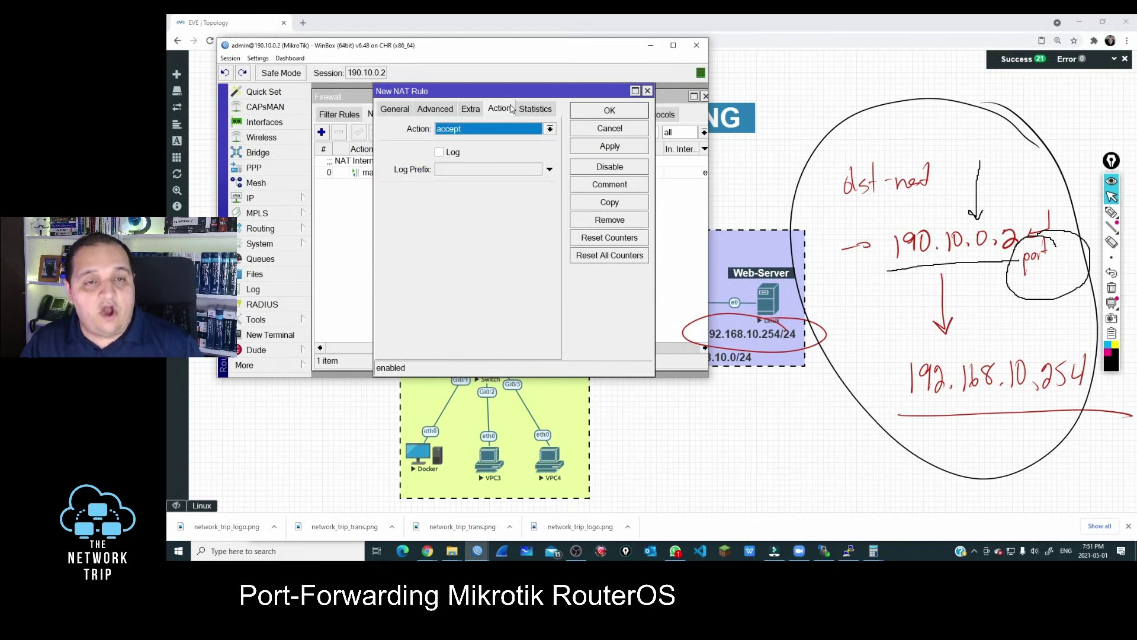
Set action dst-nat to address 192.168.10.254, port 80, and apply the rule
click(477, 128)
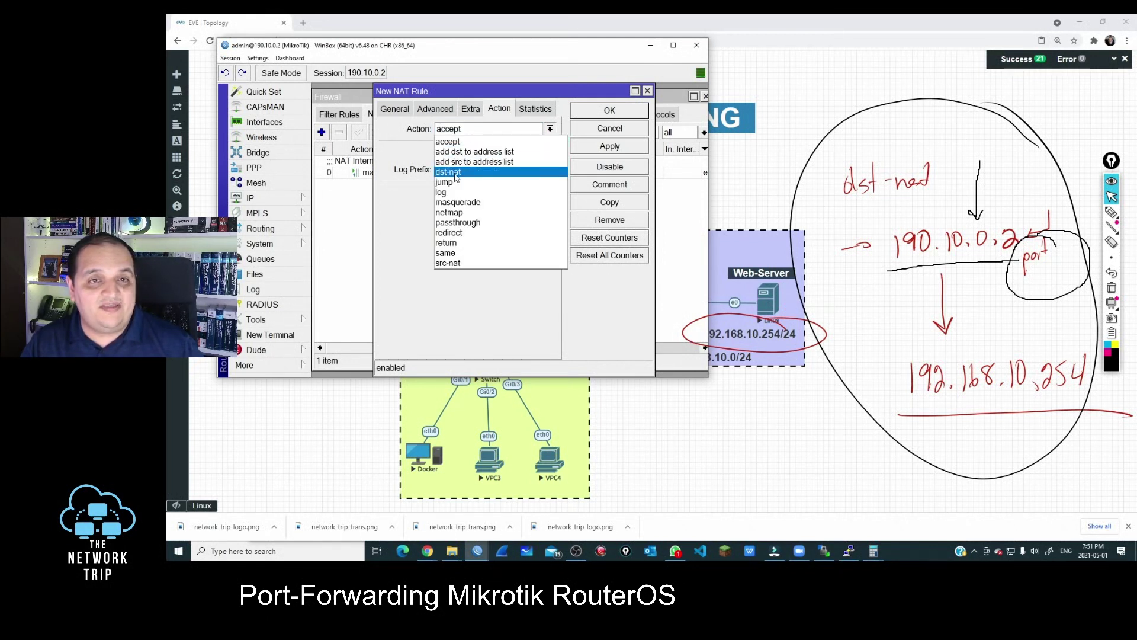
click(456, 177)
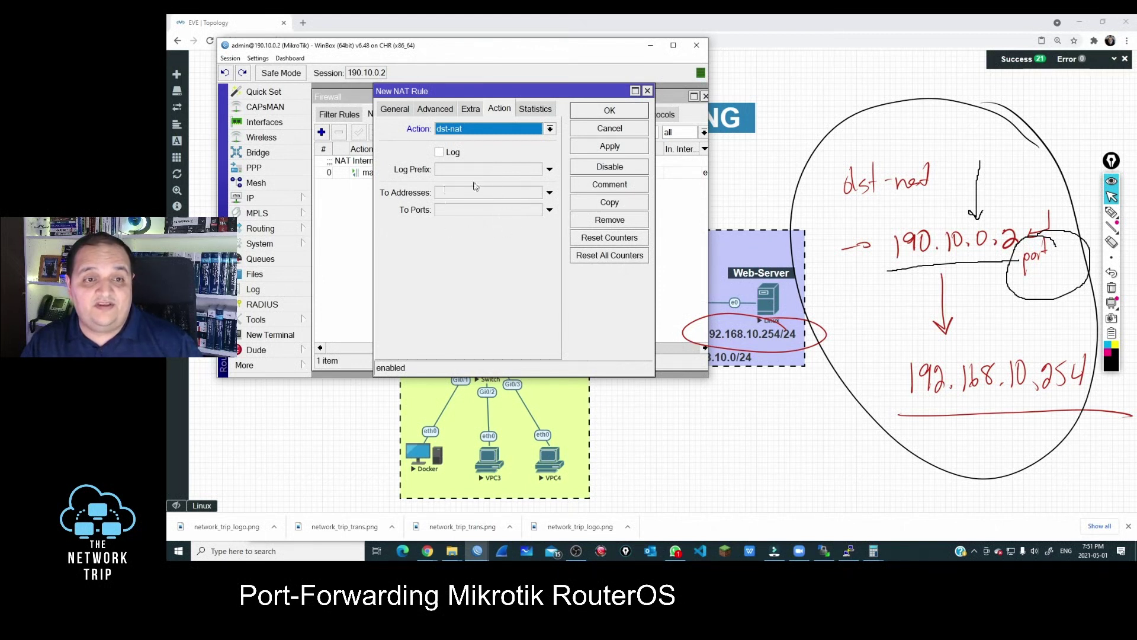
click(550, 193)
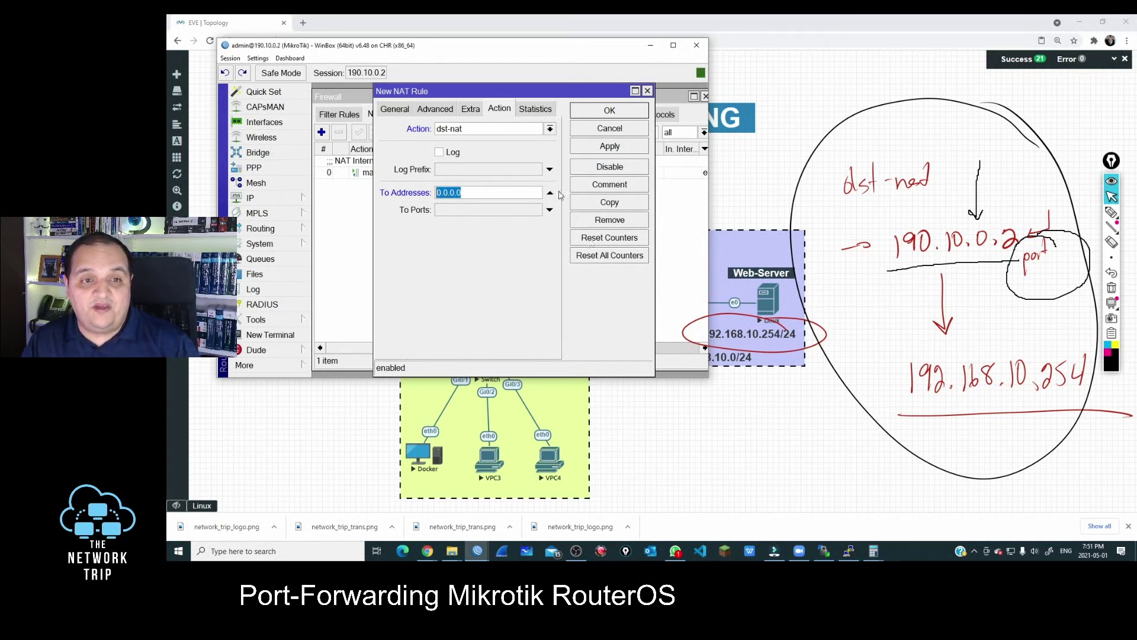
text(192)
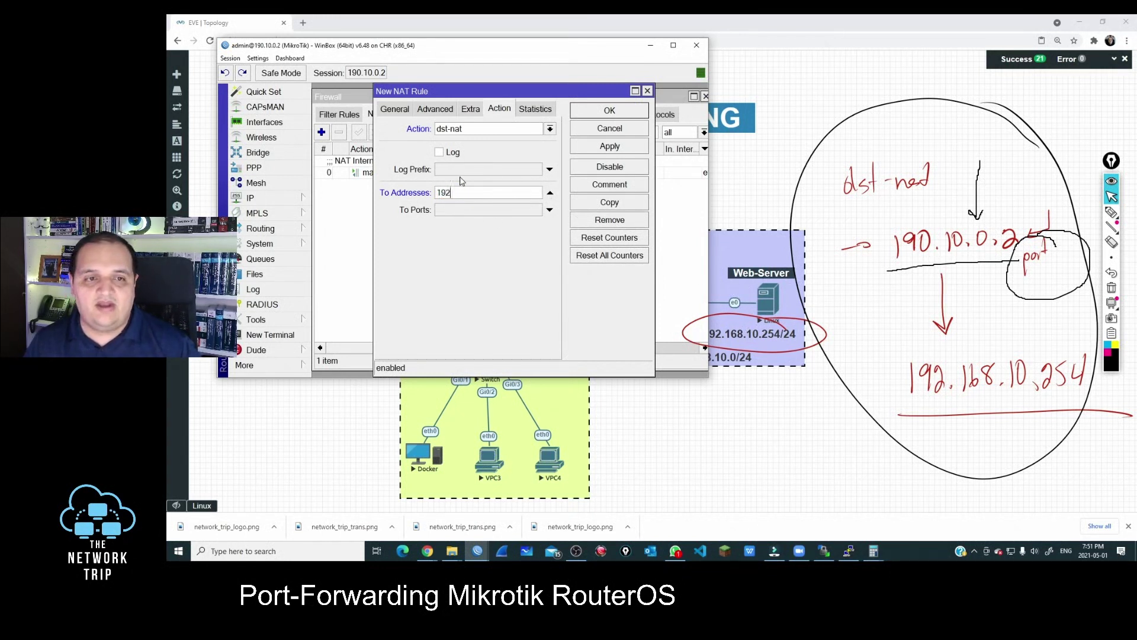
text(.168)
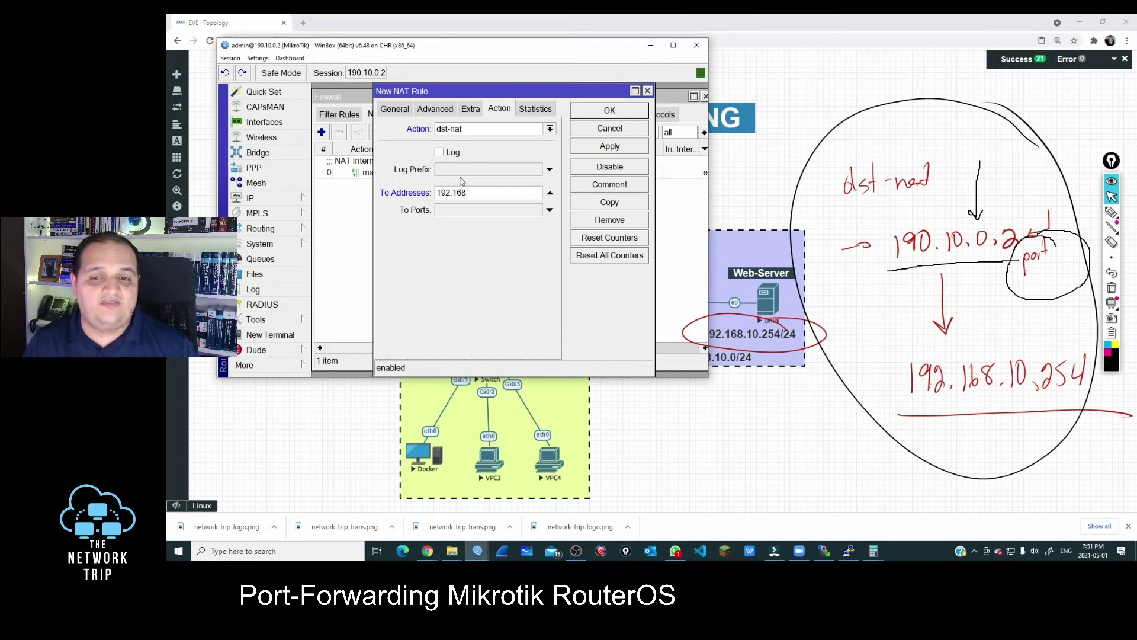
text(.10.254)
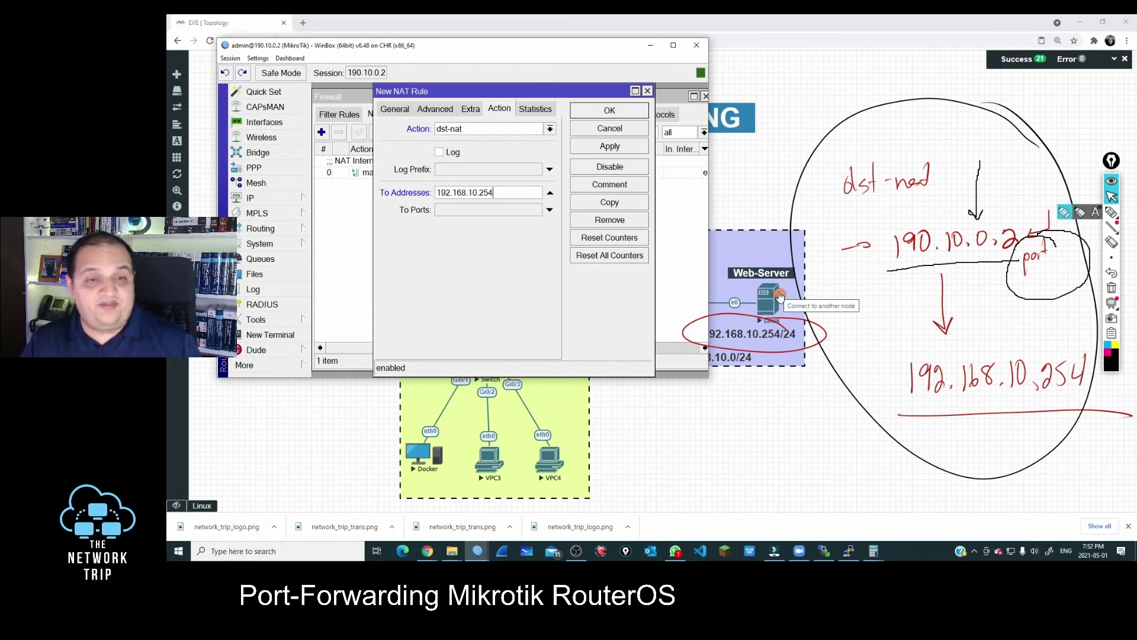
click(515, 212)
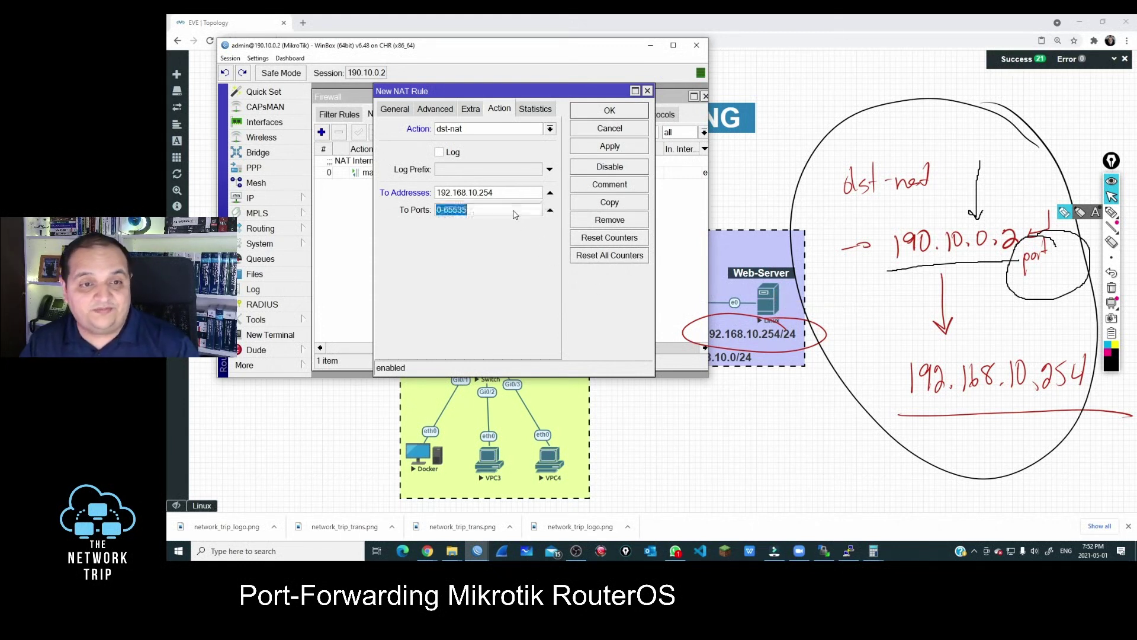
text(80)
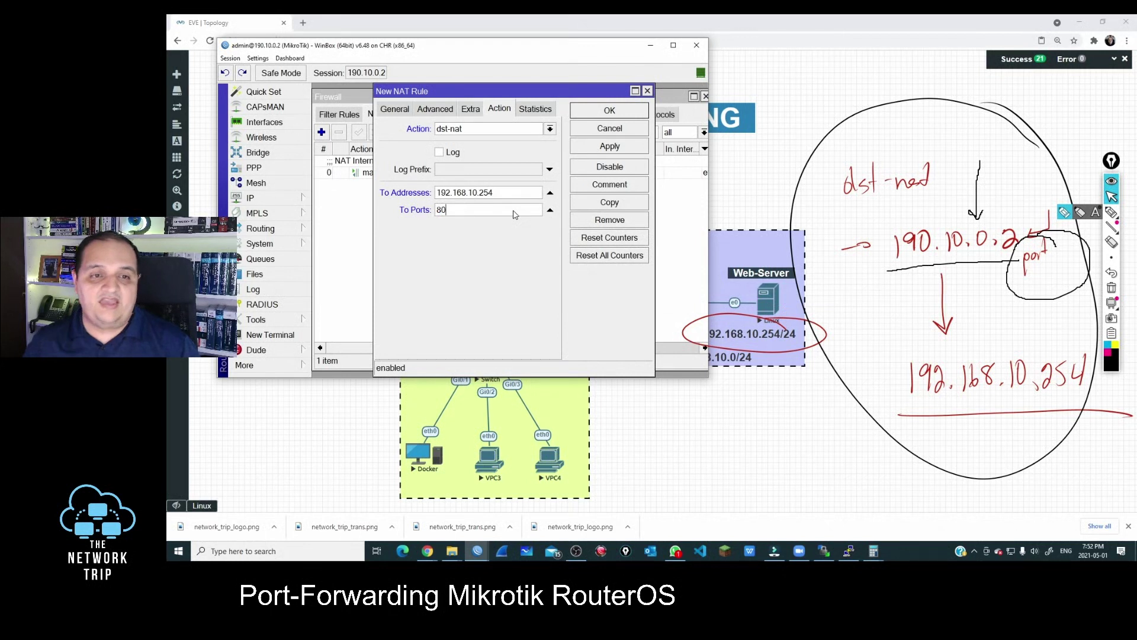
click(604, 152)
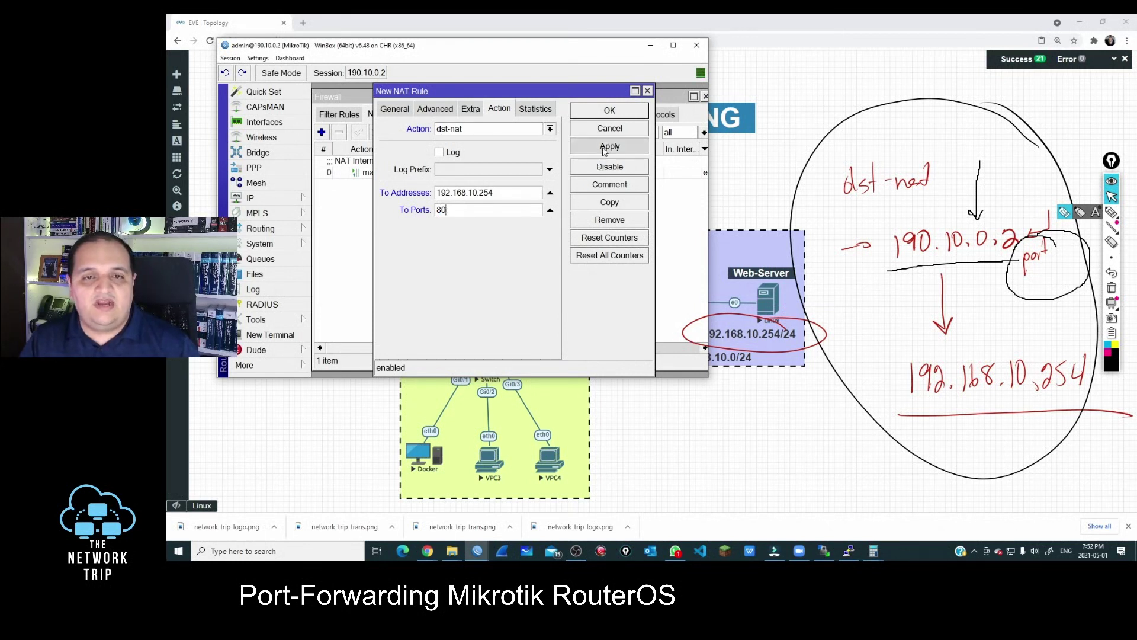
Give the rule the comment 'DstNat Web Server' and save it
click(620, 185)
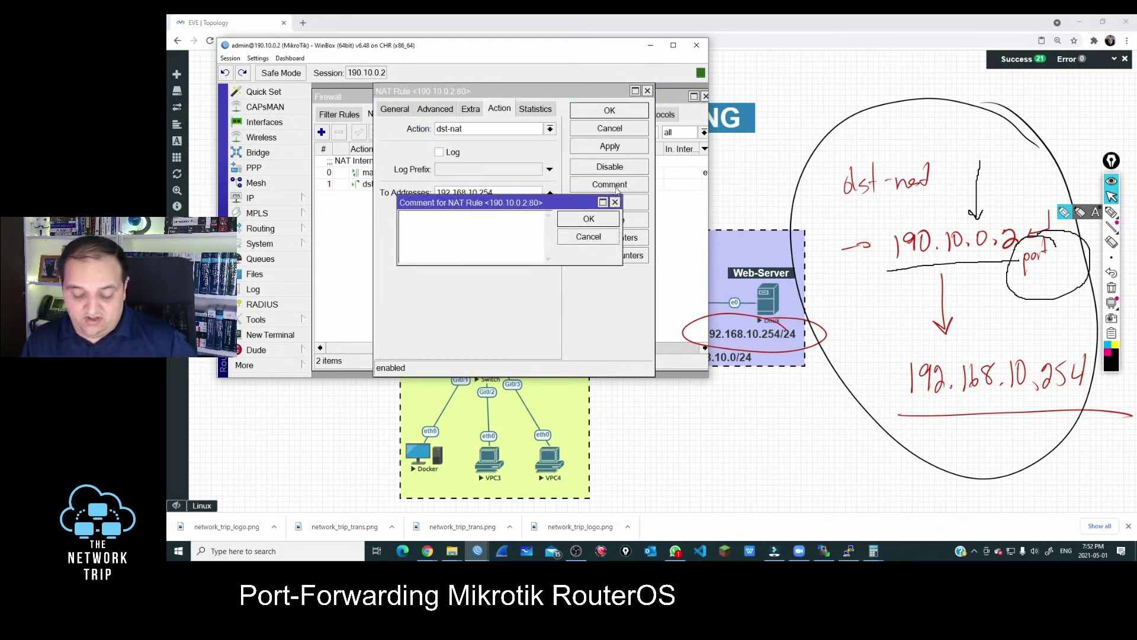
text(DstNat)
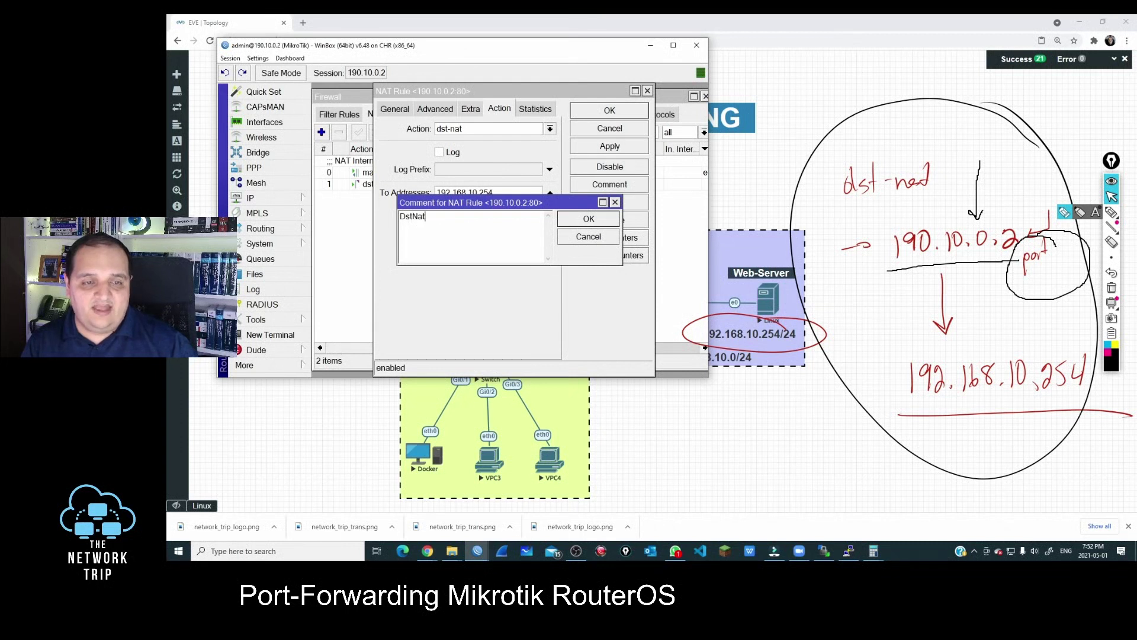
text( Web Server)
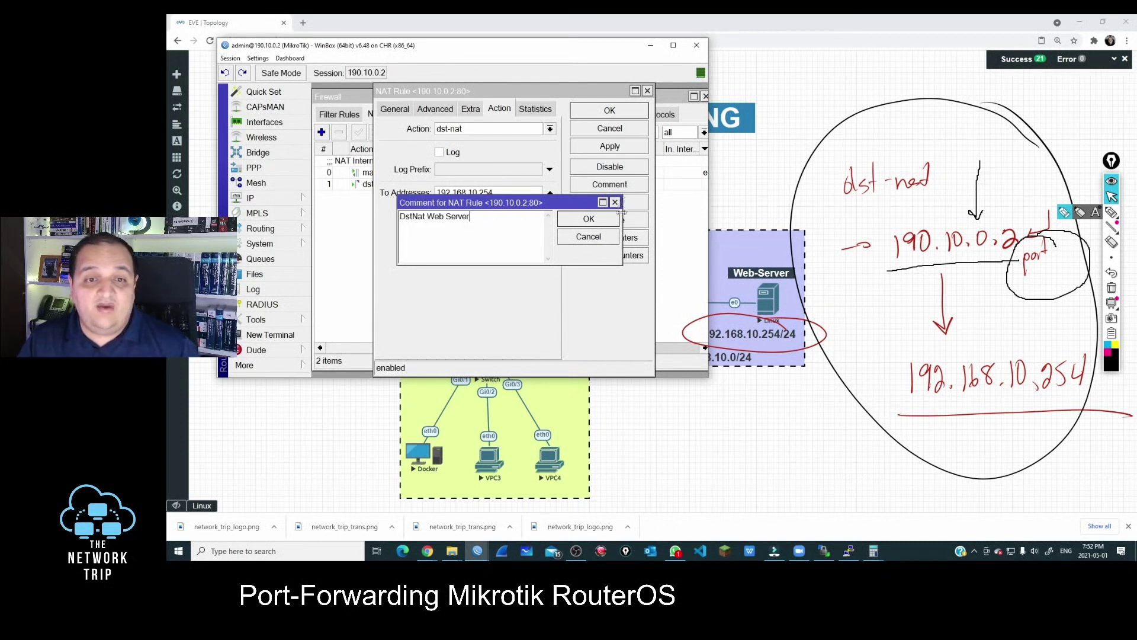
click(611, 224)
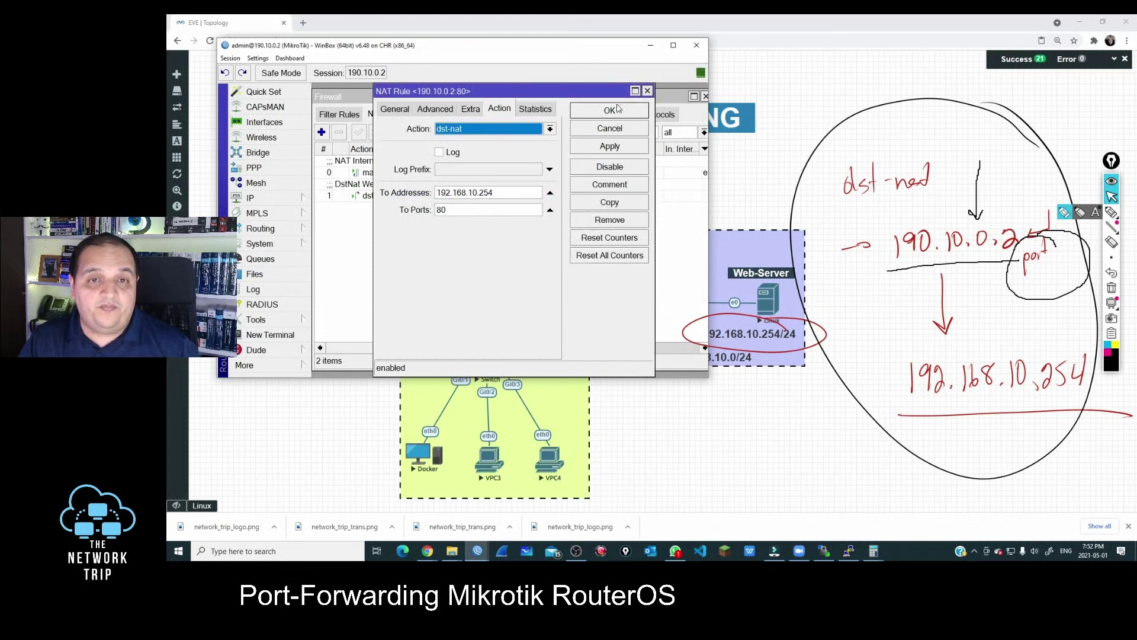
click(619, 110)
Open a new Google Chrome window from the taskbar
click(420, 196)
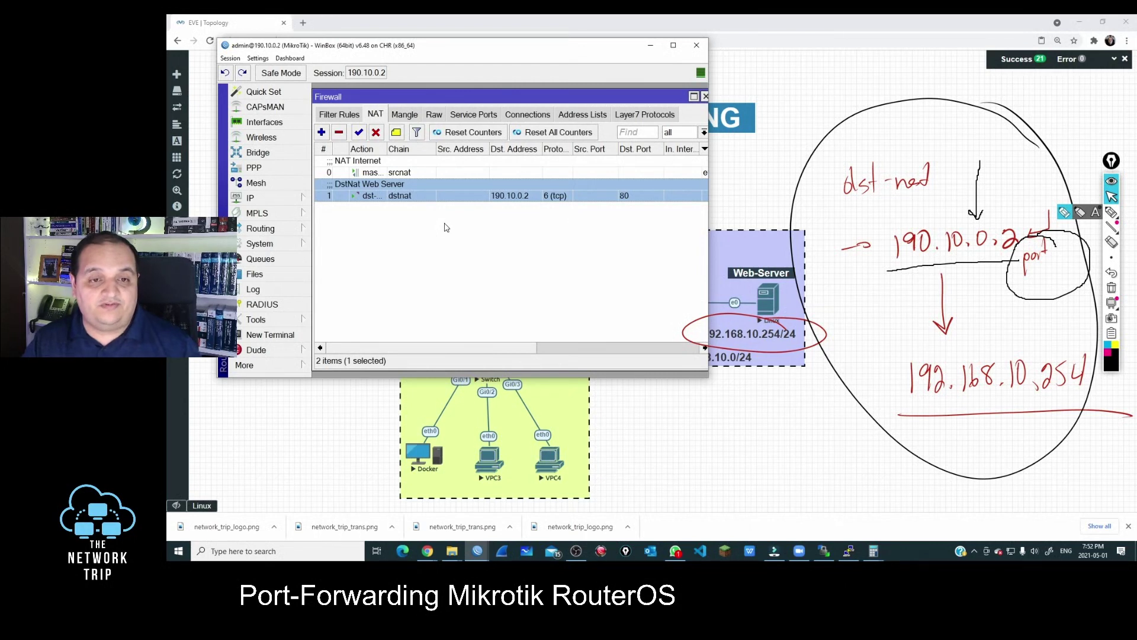
right_click(427, 551)
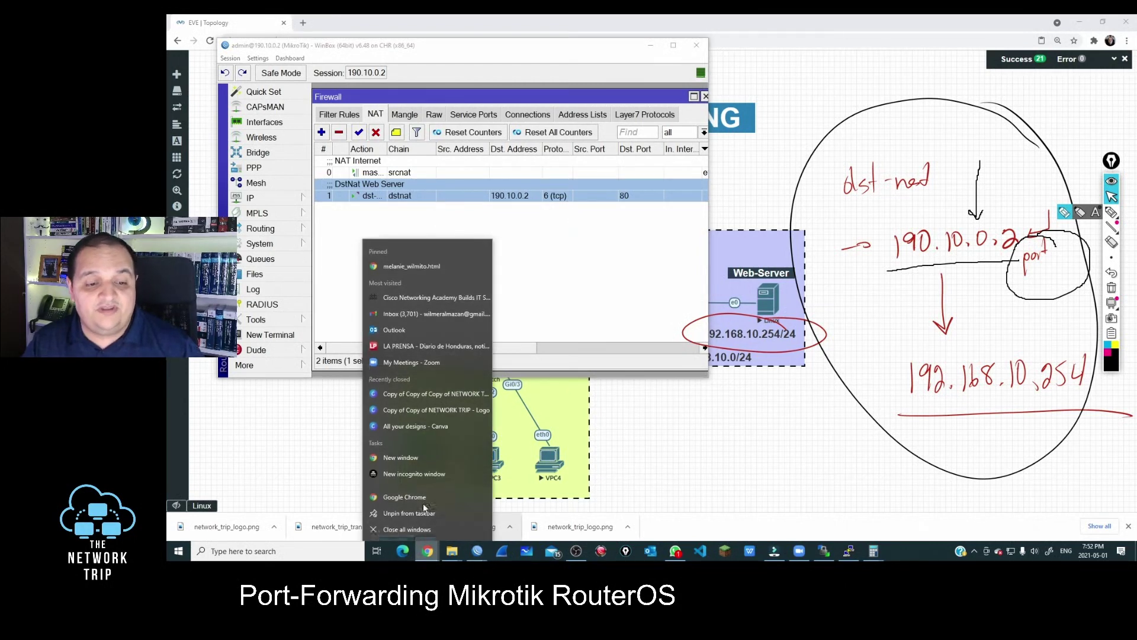
click(418, 496)
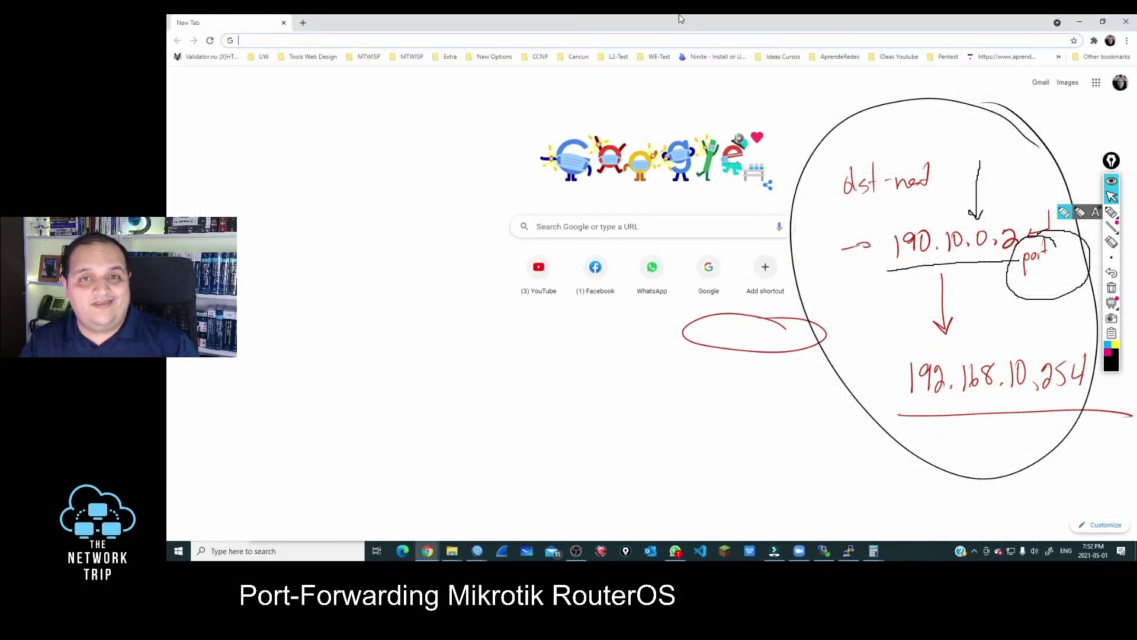
double_click(680, 19)
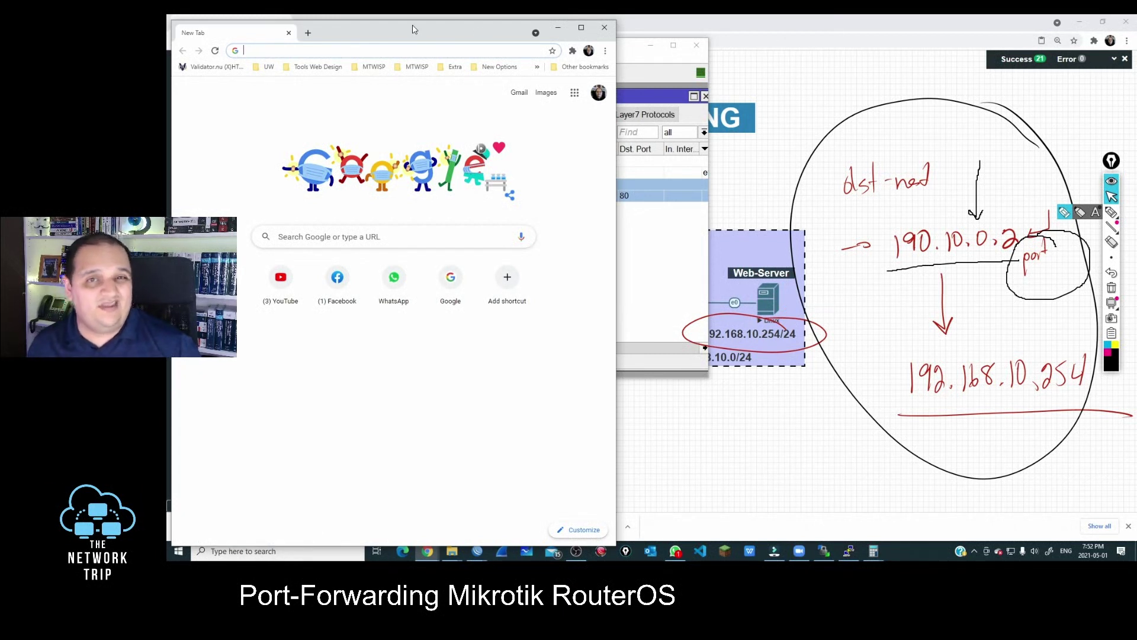
text(1)
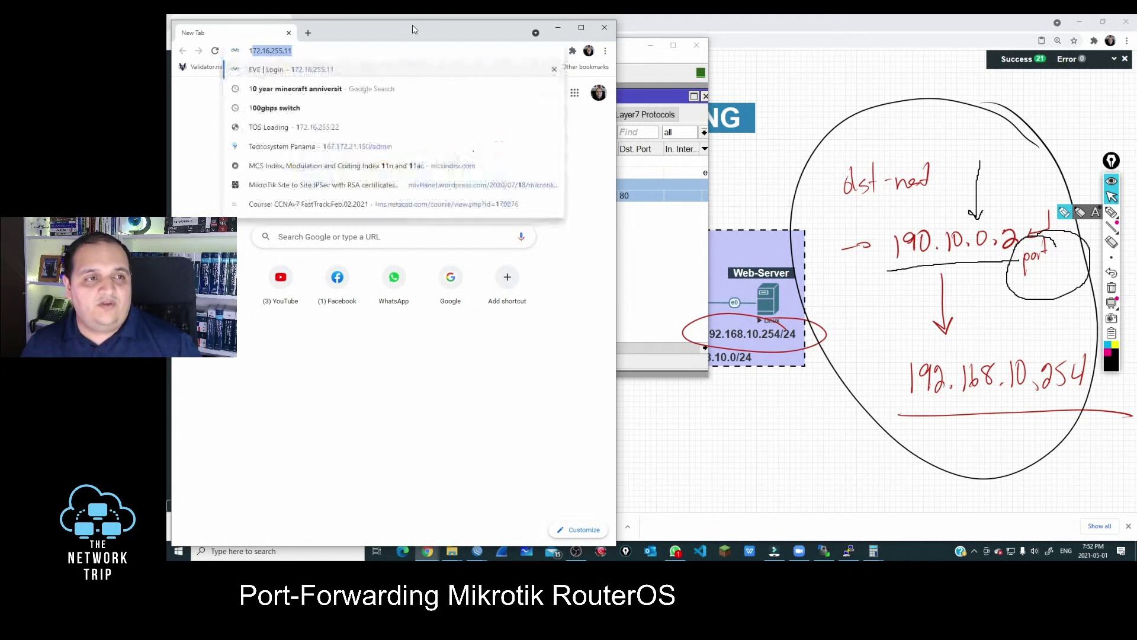
text(90.1)
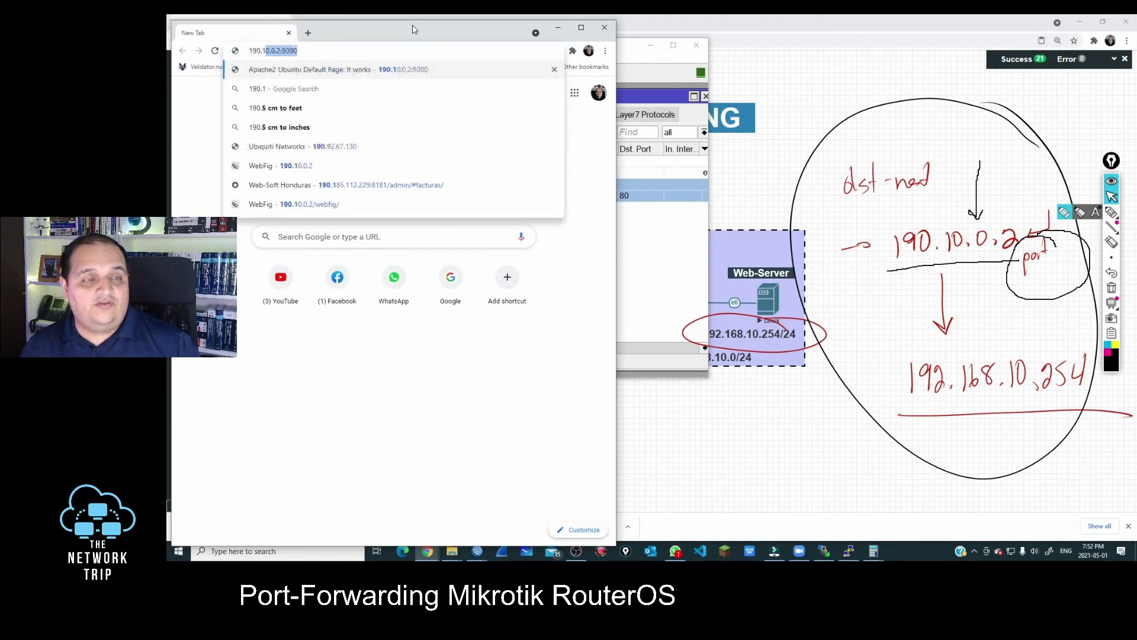
text(0.0.2)
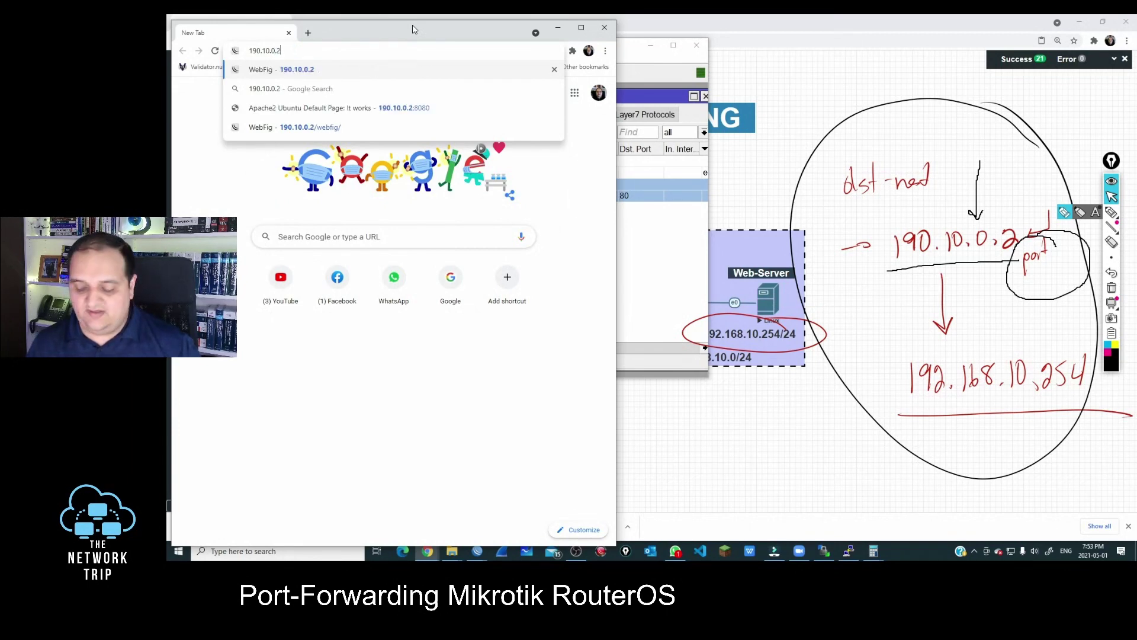
key(Return)
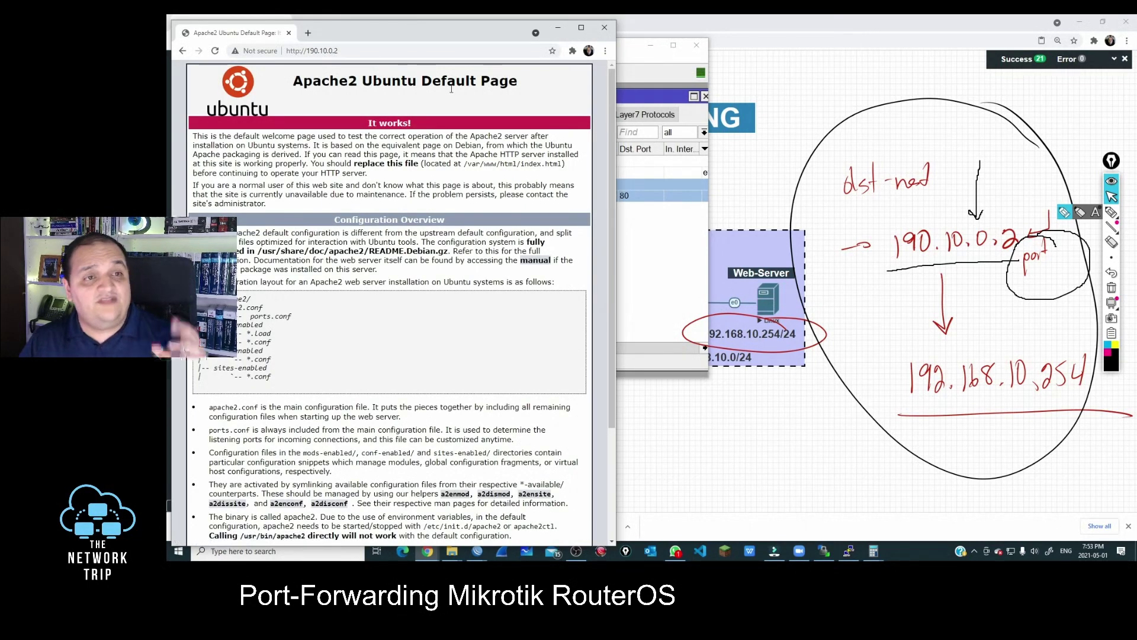
Highlight the Apache2 Ubuntu Default Page heading and mark it up on screen
drag(292, 81, 522, 82)
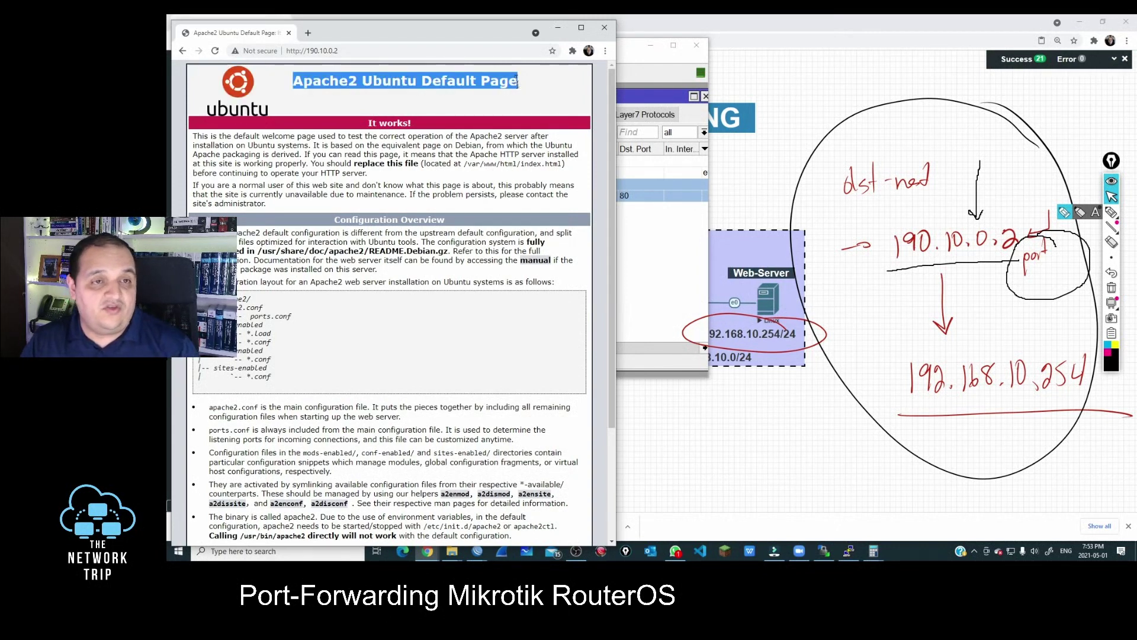
key(ctrl+shift+p)
drag(745, 240, 806, 278)
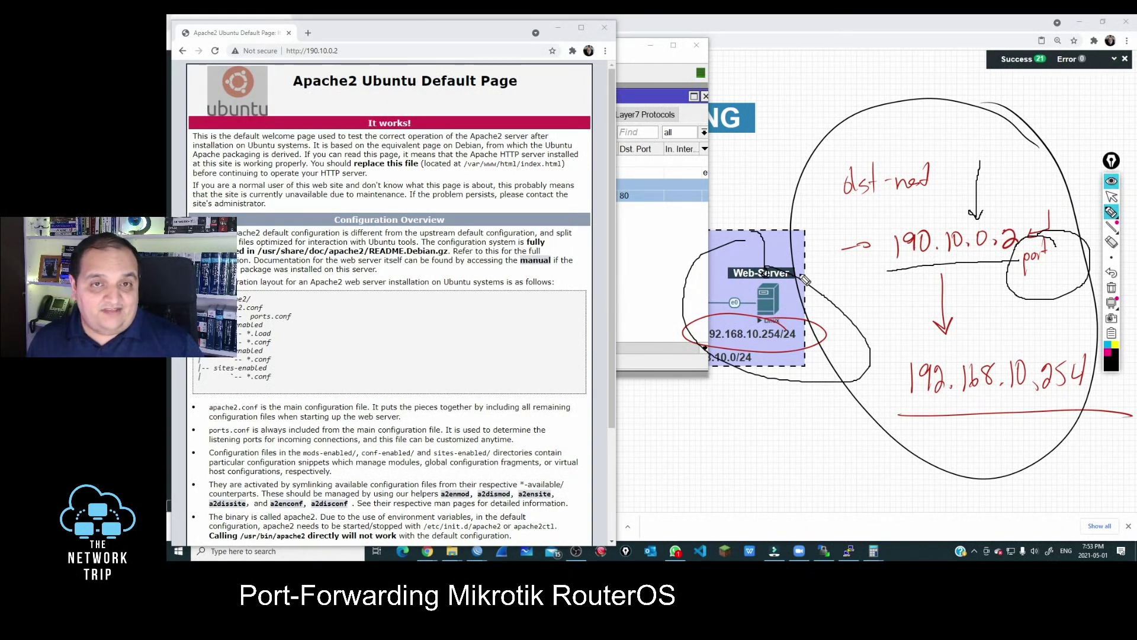
click(1112, 288)
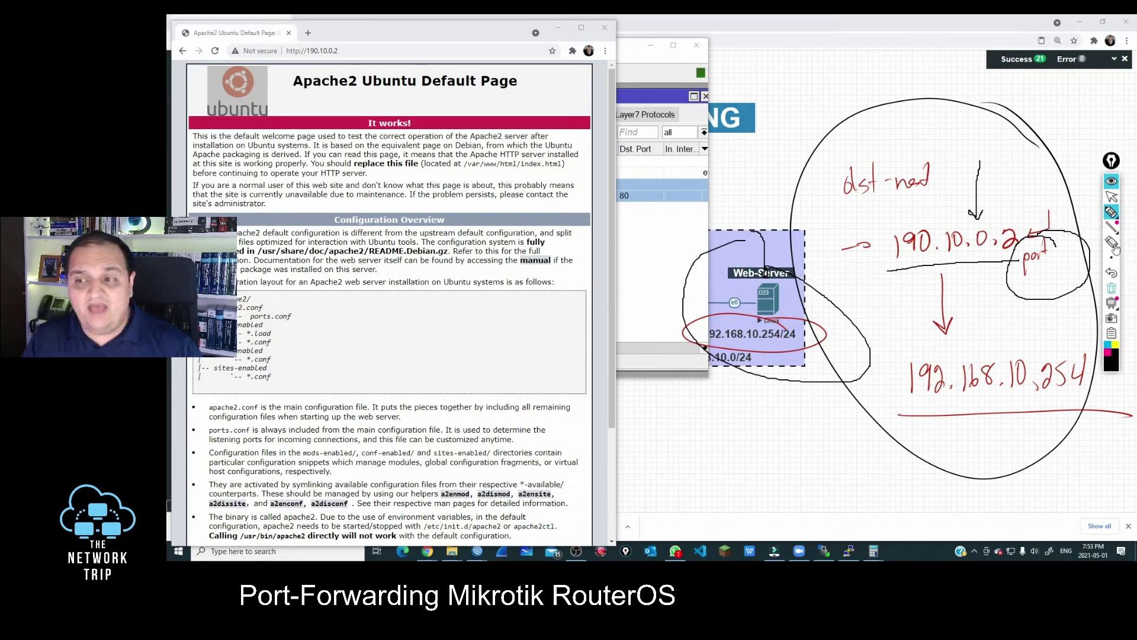
click(1111, 196)
Disable the DstNat Web Server rule in WinBox
click(558, 28)
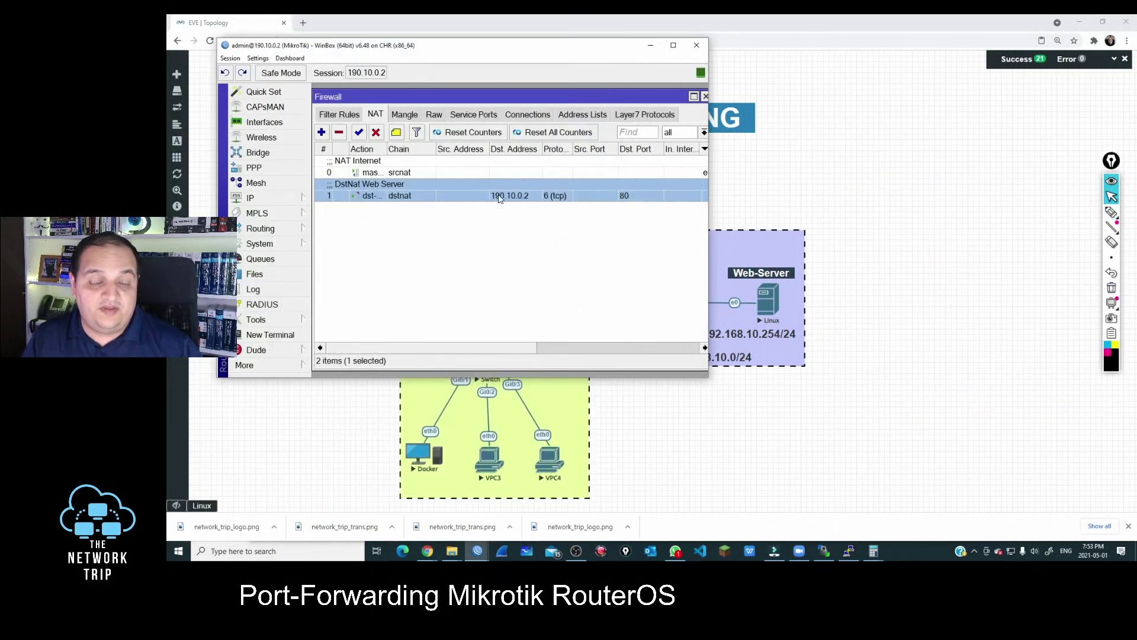
click(376, 131)
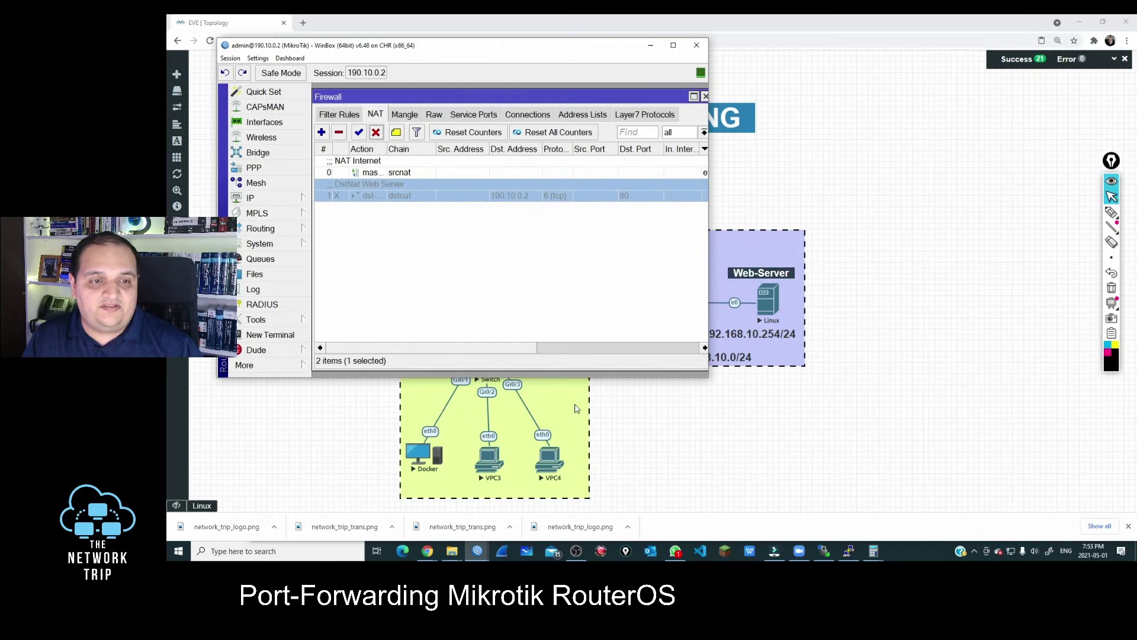
click(480, 551)
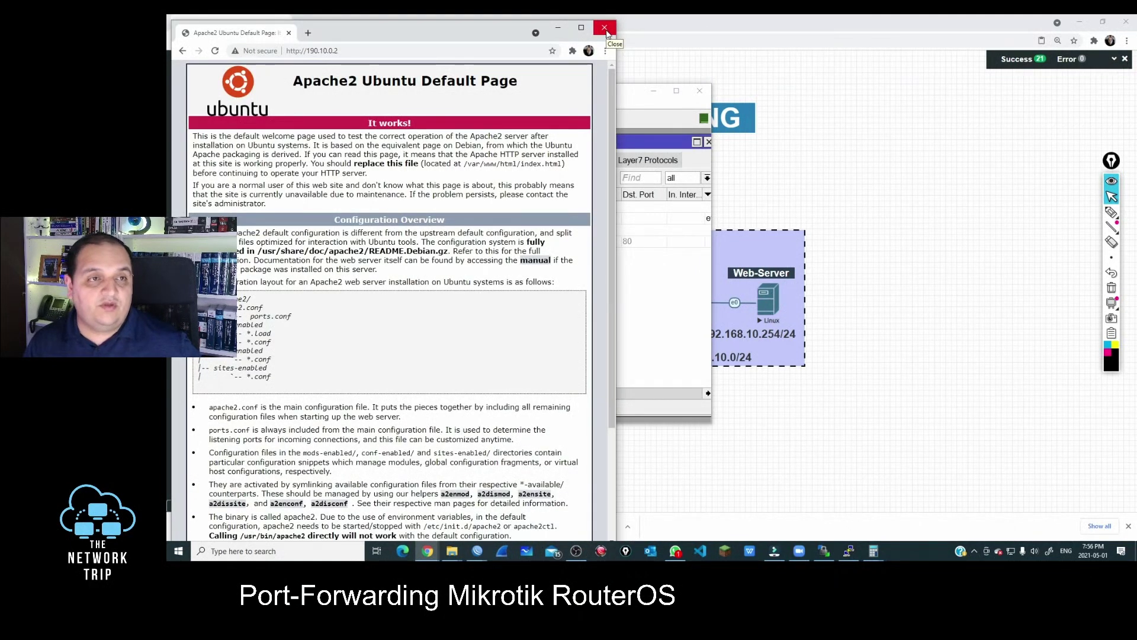
Retry 190.10.0.2 in an incognito window, now getting ERR_CONNECTION_REFUSED
click(605, 29)
text(190.10.0.2)
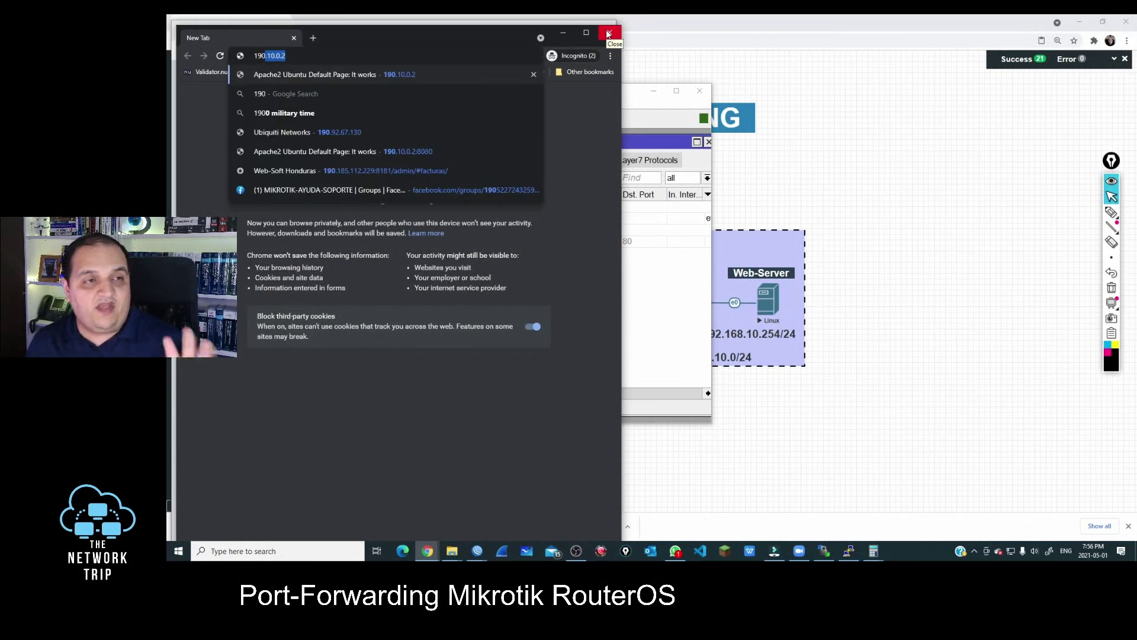
key(Return)
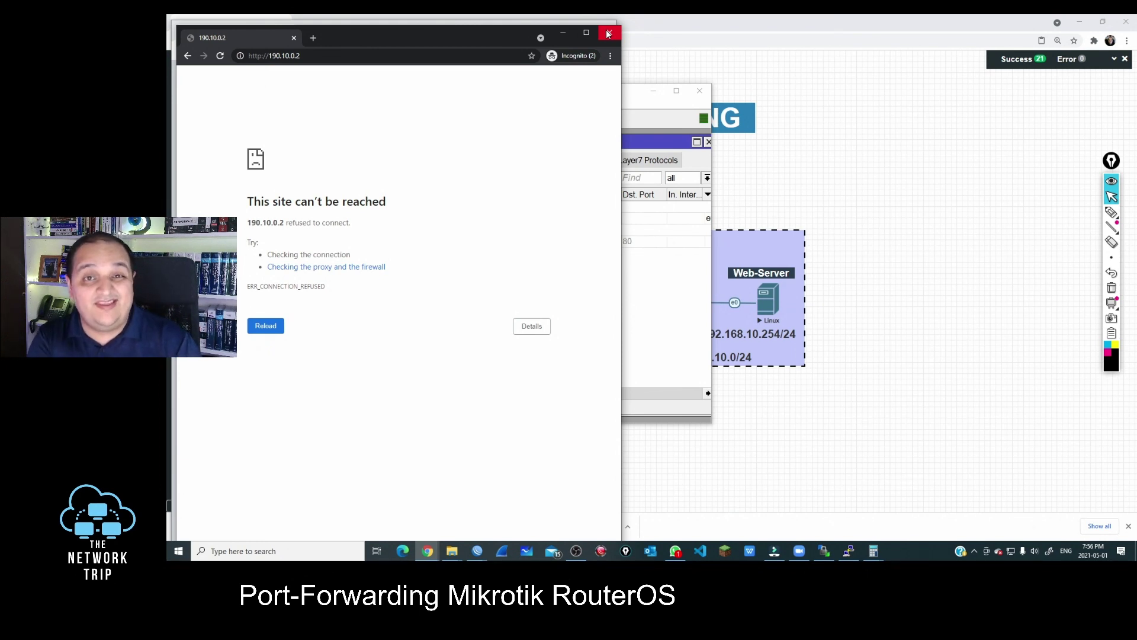
key(F5)
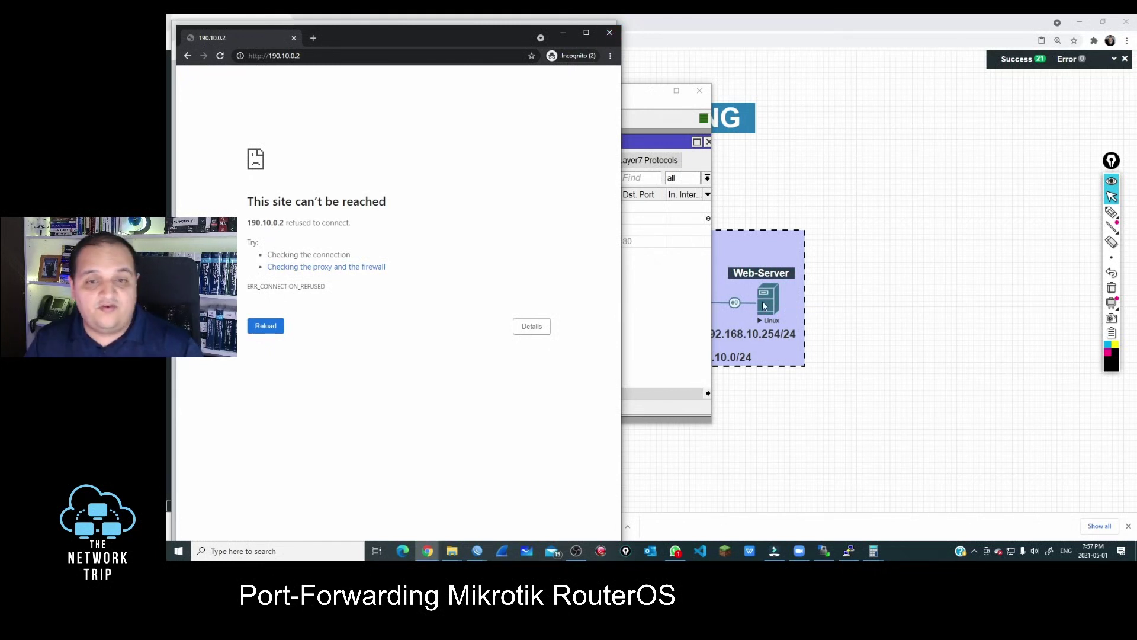
Re-enable the DstNat Web Server rule and reload the page so Apache loads again
click(639, 300)
click(594, 240)
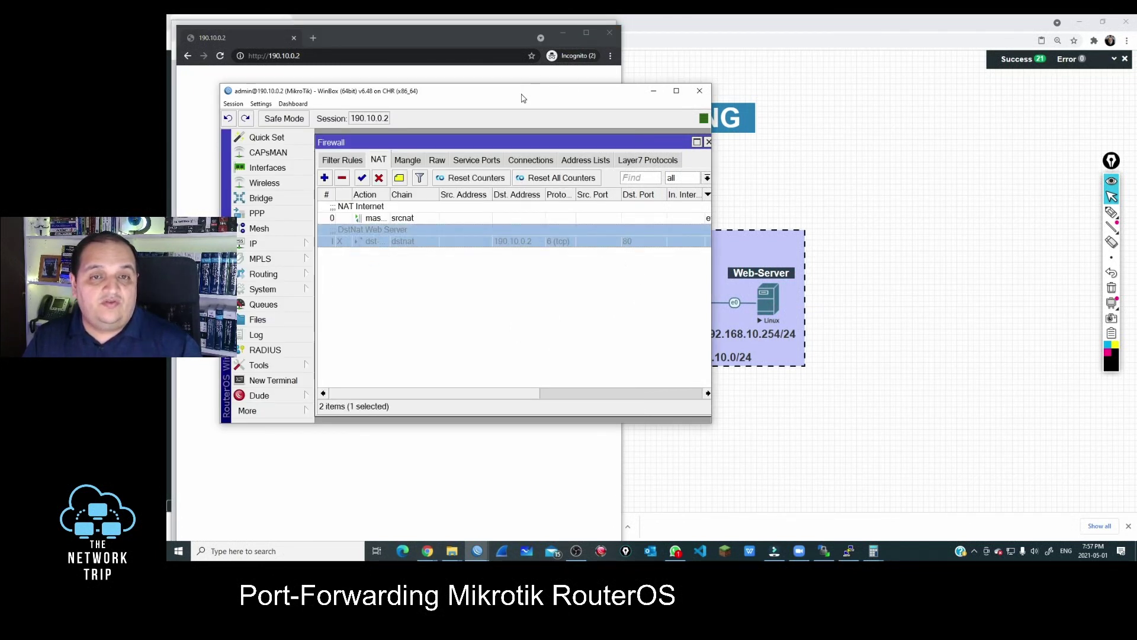
drag(523, 95, 885, 124)
click(724, 206)
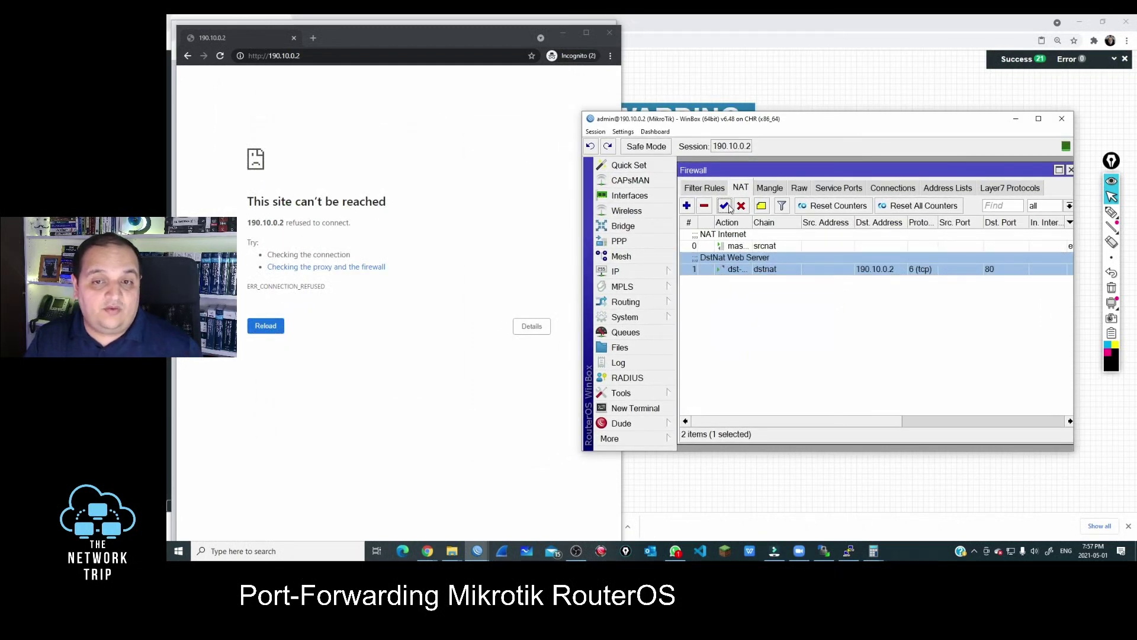
click(267, 325)
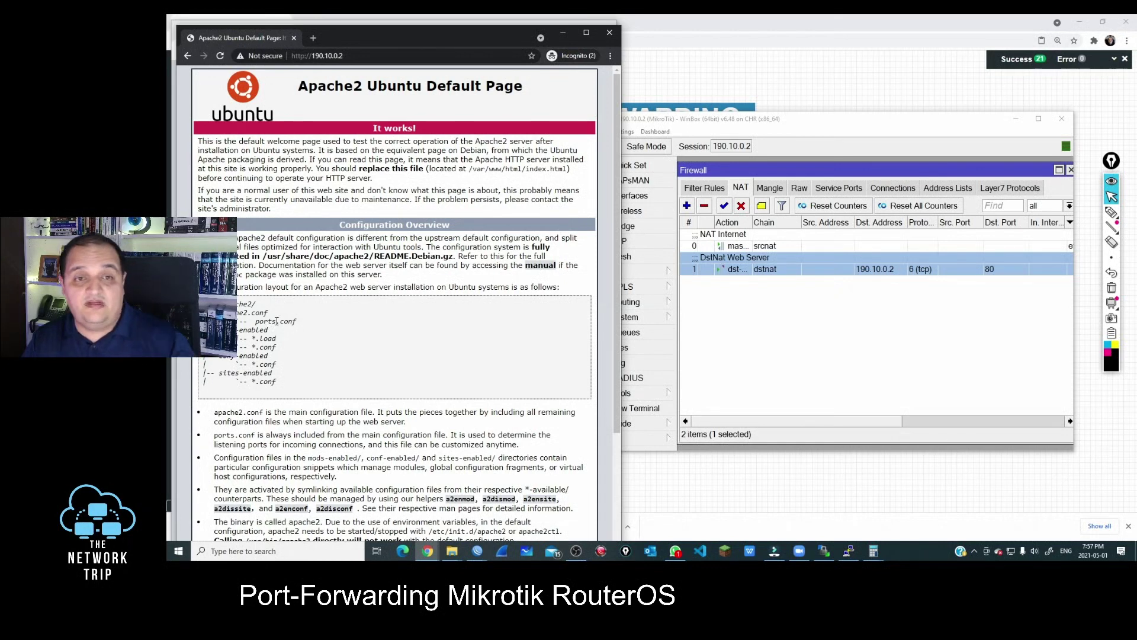
Delete the DstNat Web Server rule, leaving only the srcnat masquerade rule
click(564, 38)
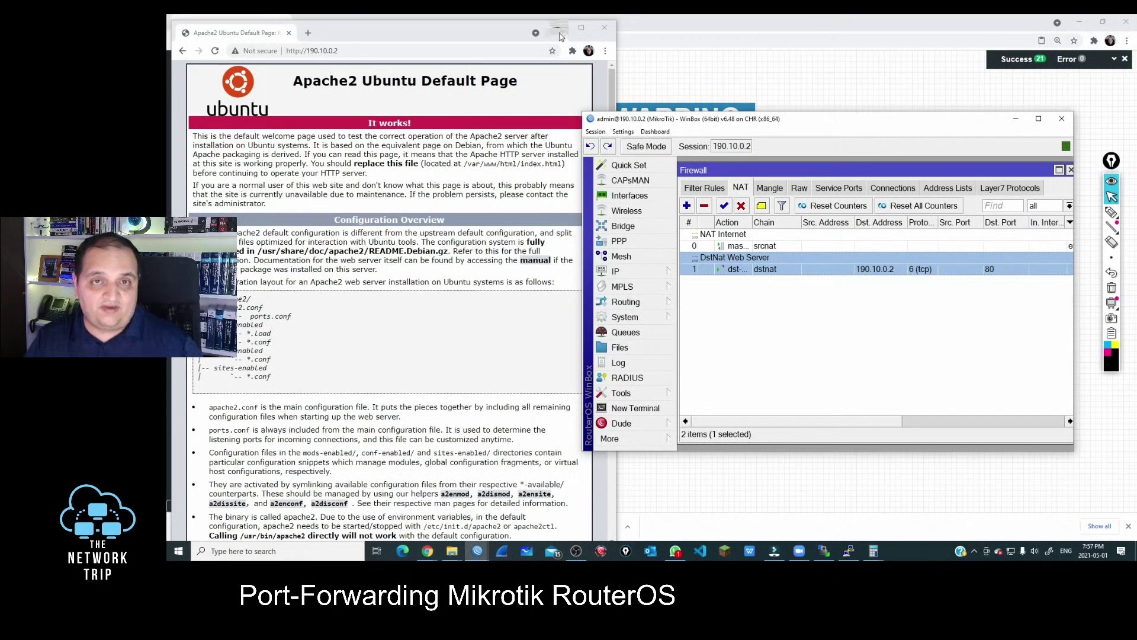
click(563, 38)
click(1016, 119)
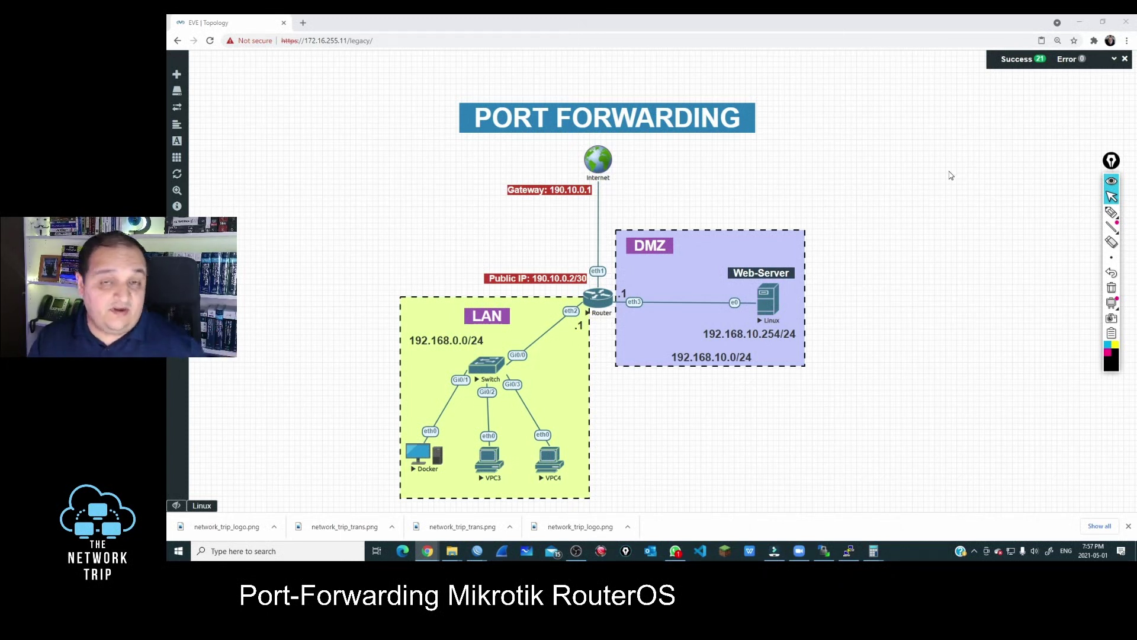
click(540, 511)
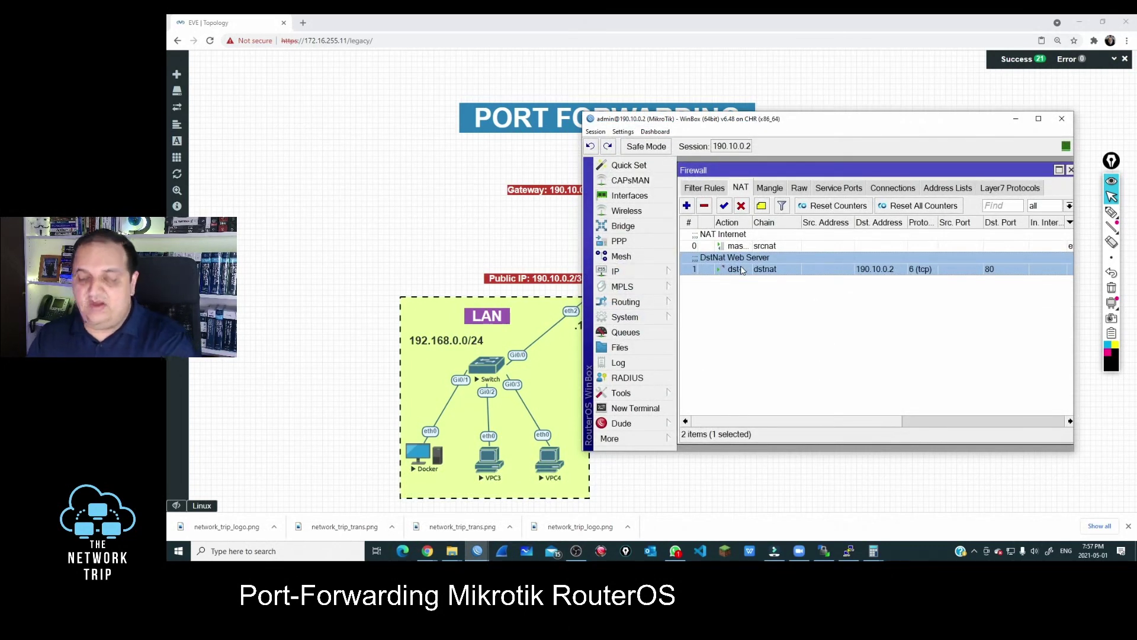
key(Delete)
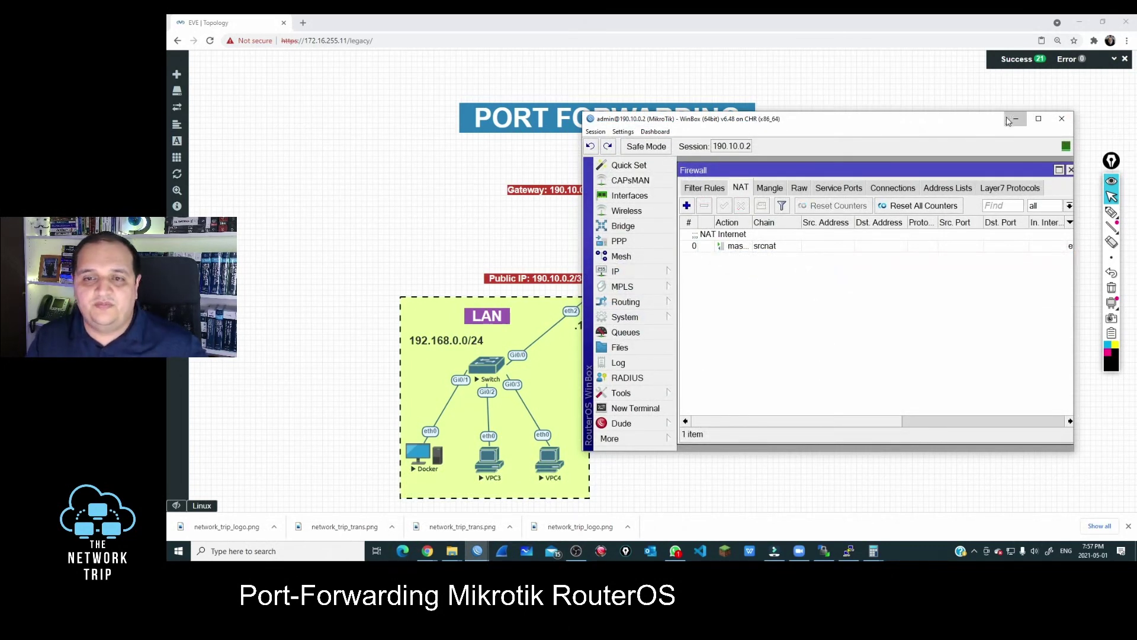
click(1015, 119)
Launch PuTTY from Windows search
click(308, 551)
text(p)
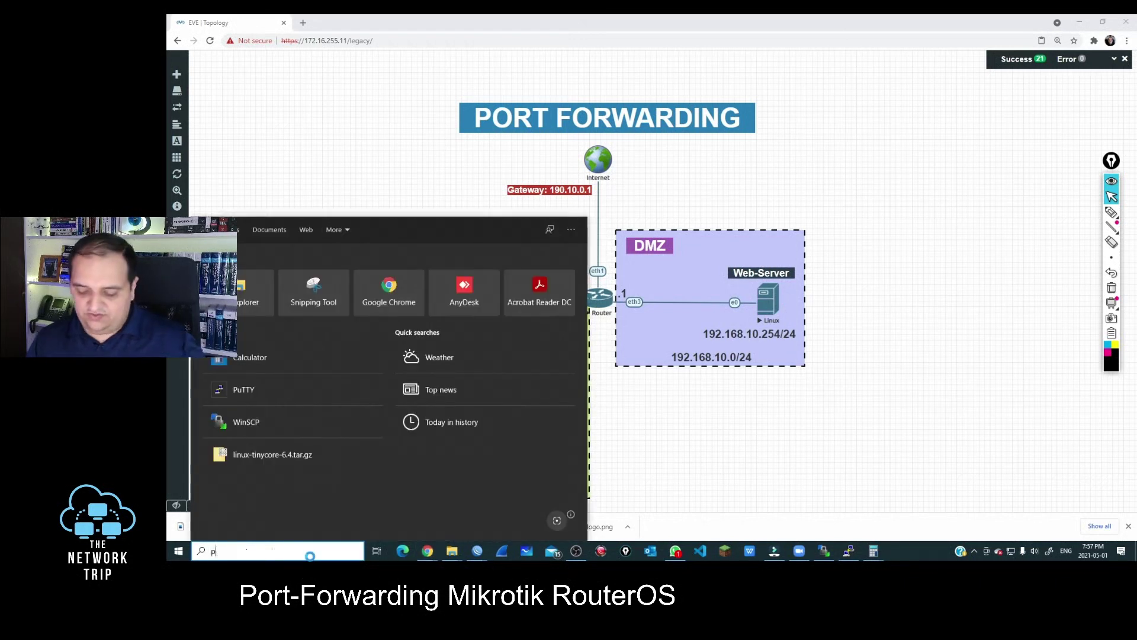
text(utty)
key(Return)
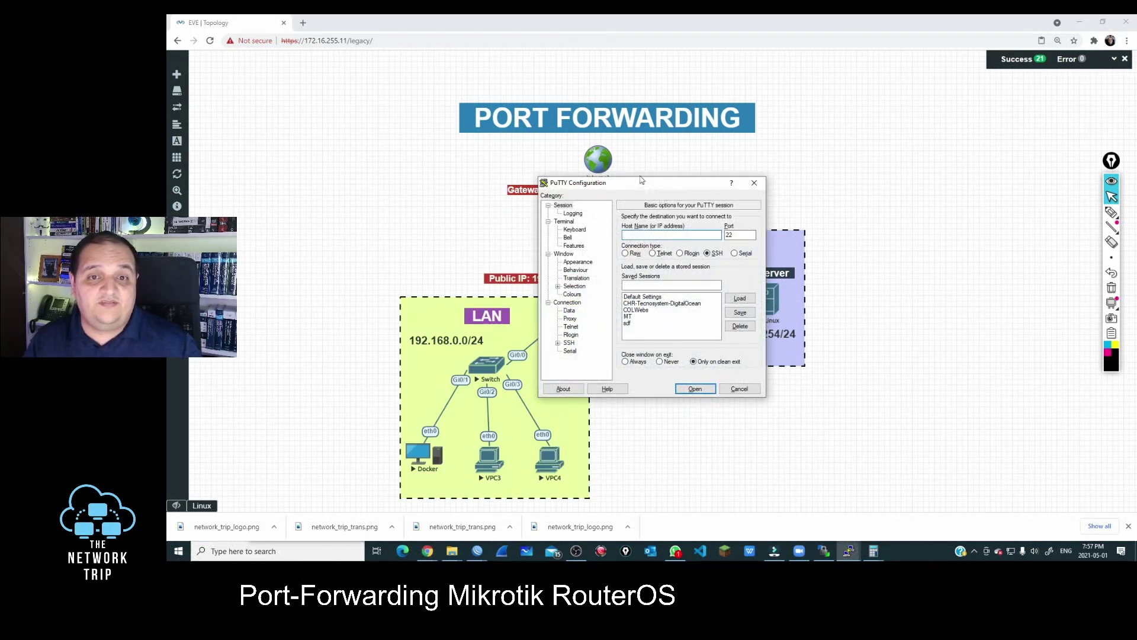
drag(641, 180, 329, 104)
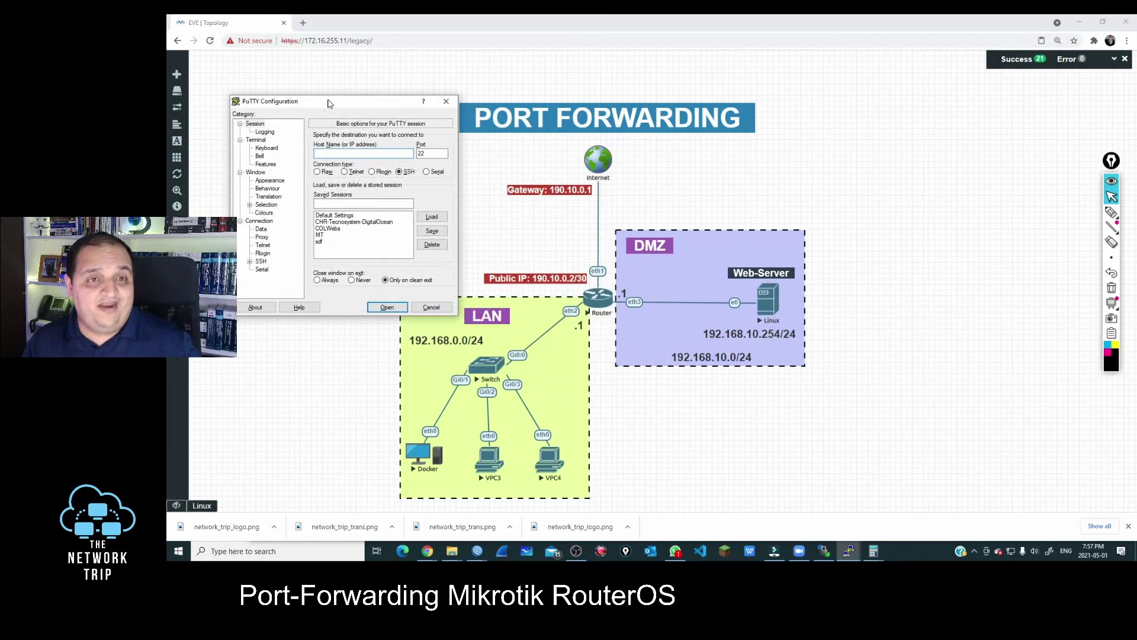
SSH to the router at 190.10.0.2, accept the host key and log in as admin
text(1)
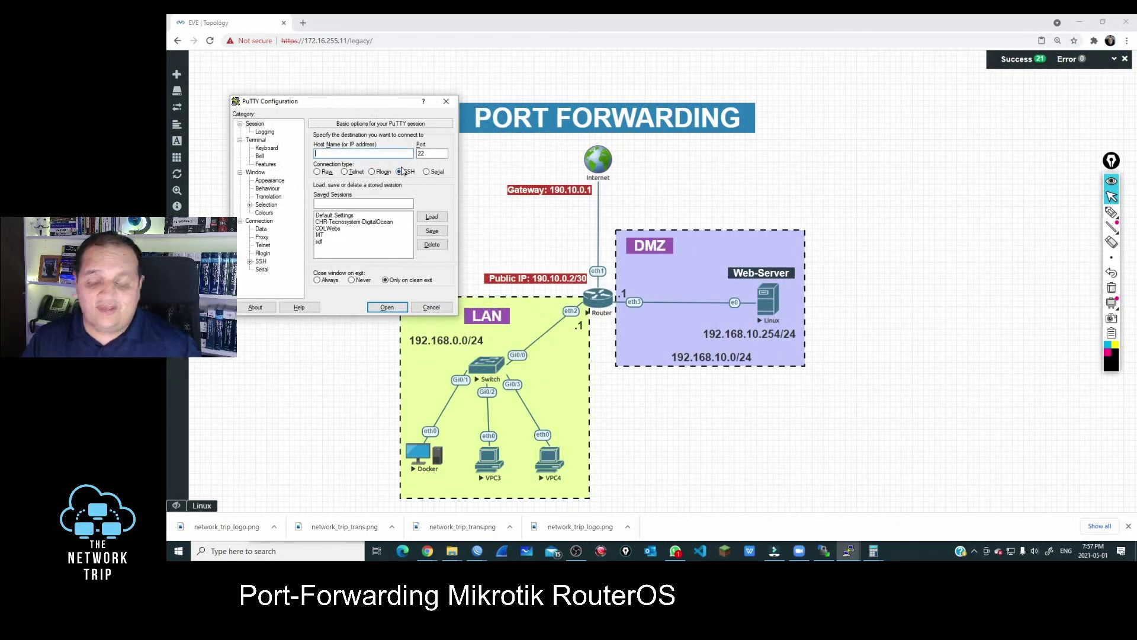
text(90.10.)
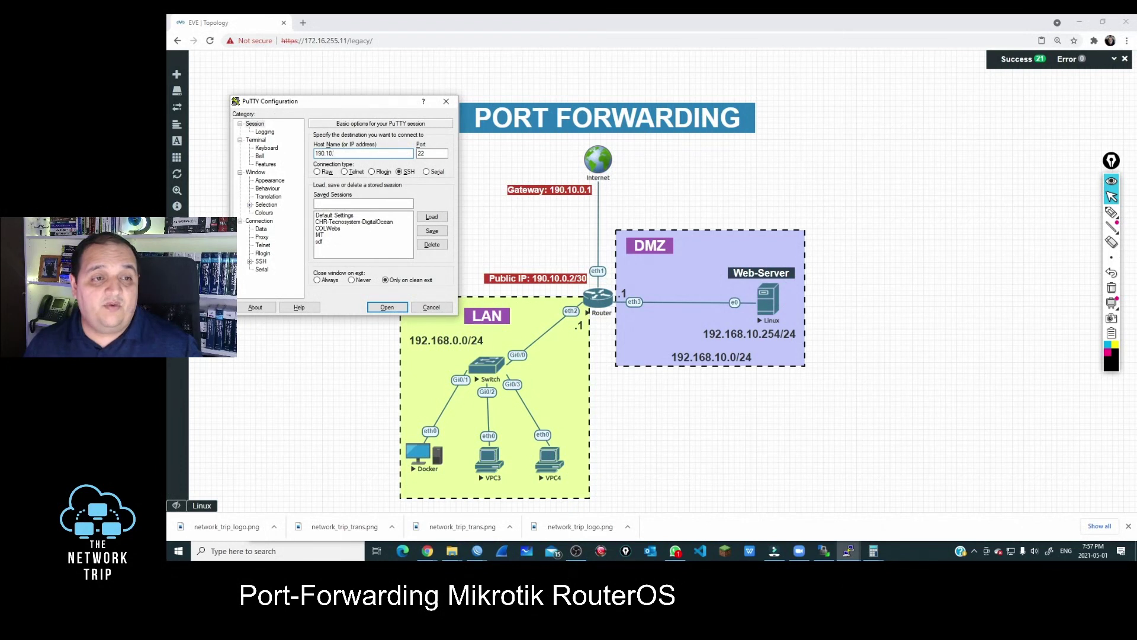
text(0.2)
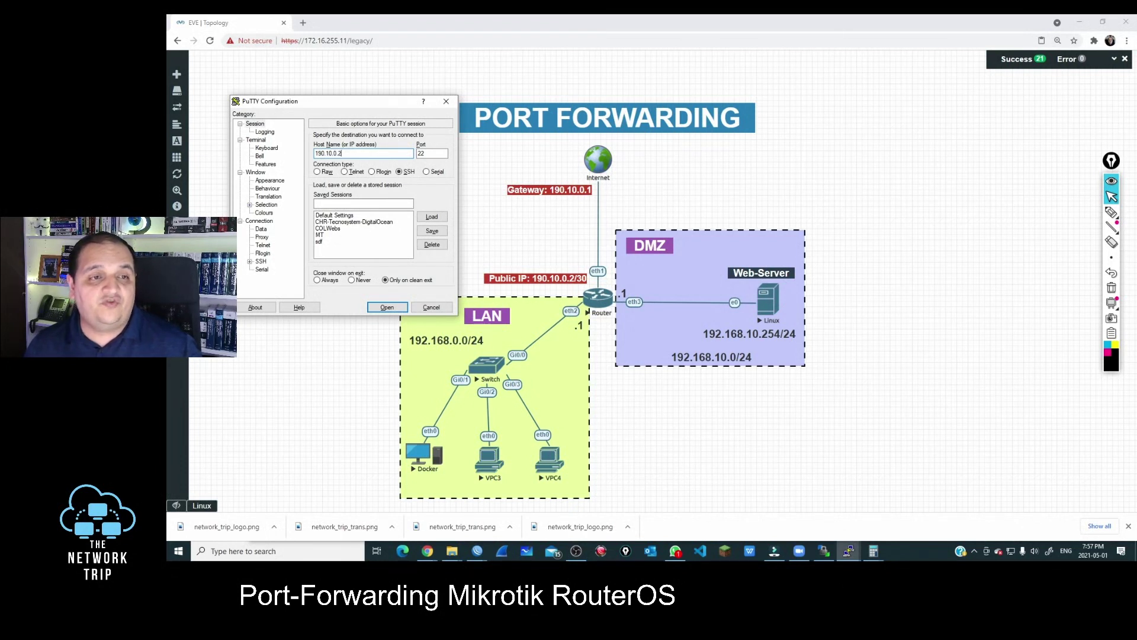
key(Return)
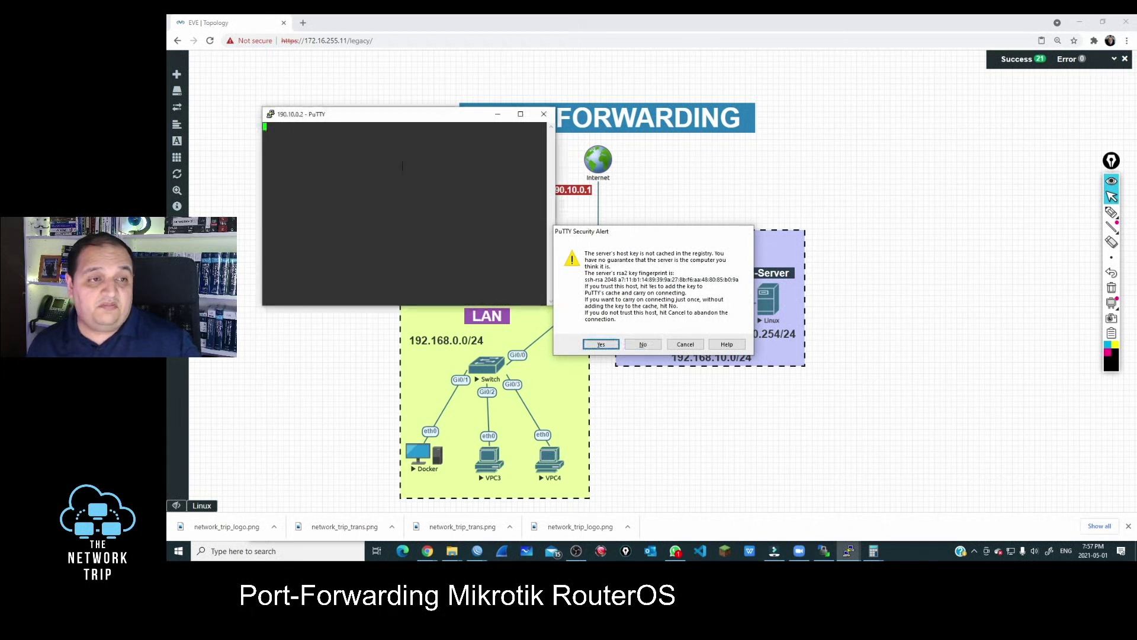
key(Return)
text(admin)
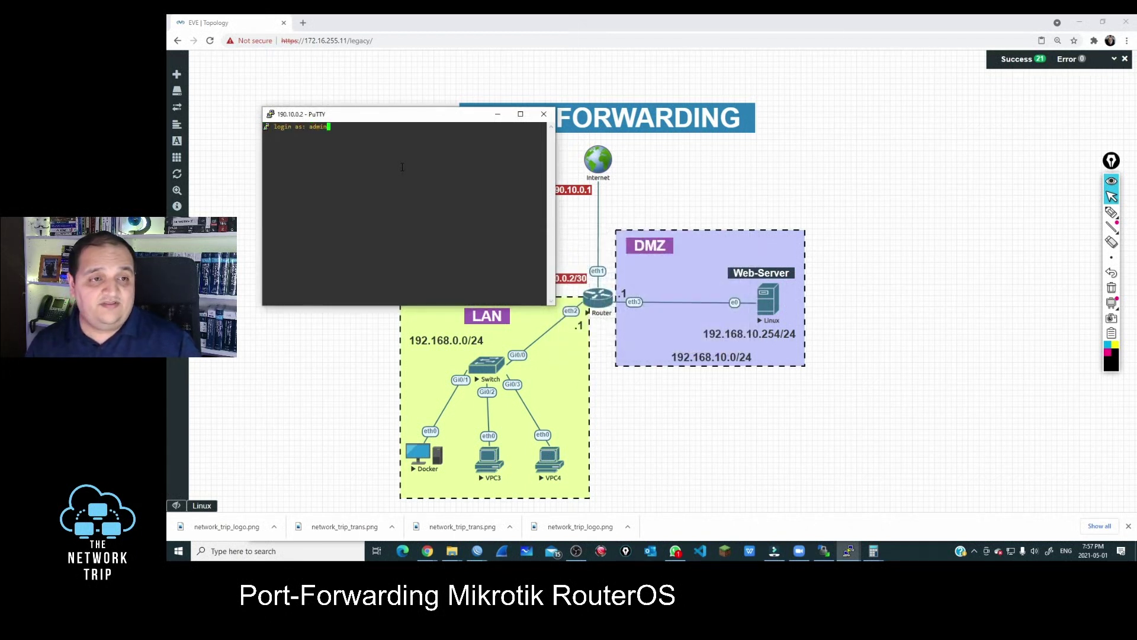
key(Return)
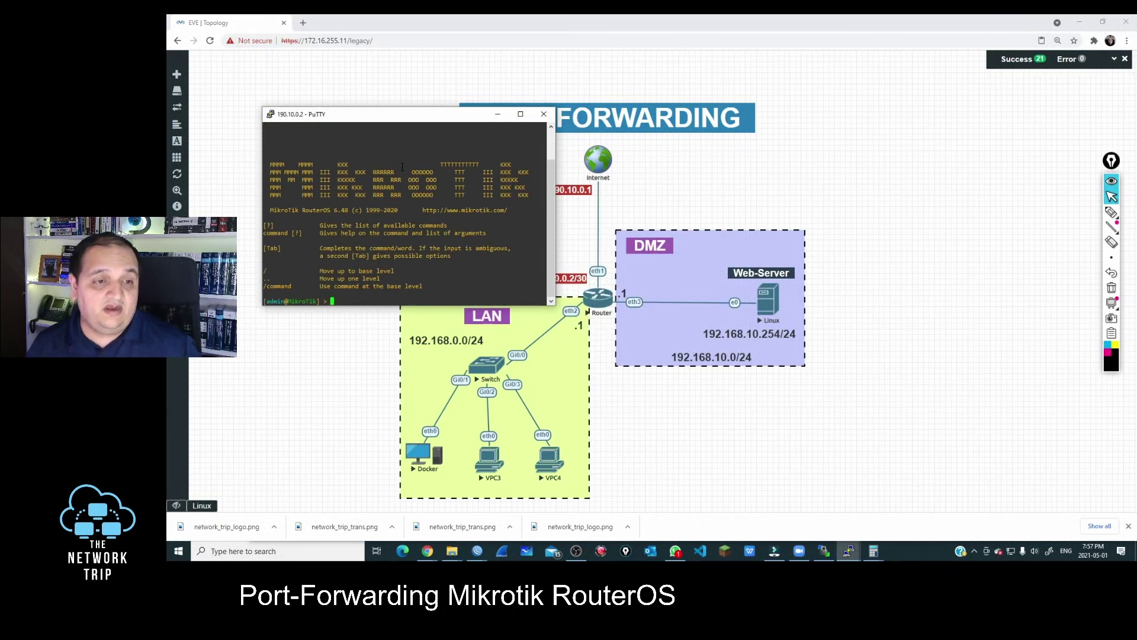
key(Return)
key(Return)
key(Return)
key(Return)
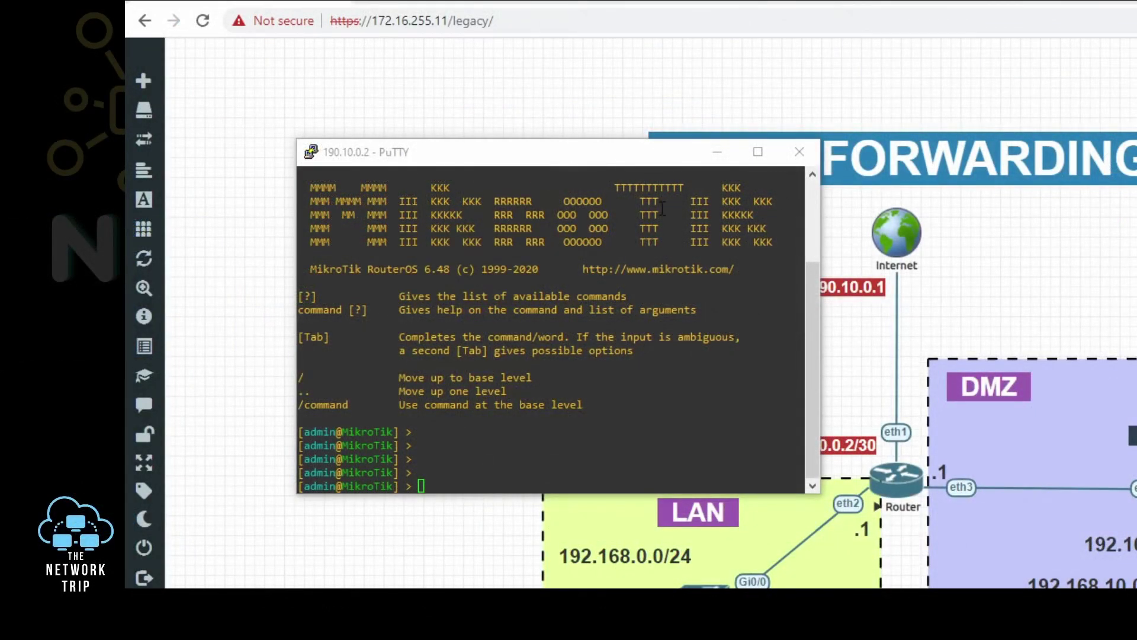
Widen the terminal and start the command 'ip firewall nat add chain=dstnat'
drag(820, 256, 1049, 236)
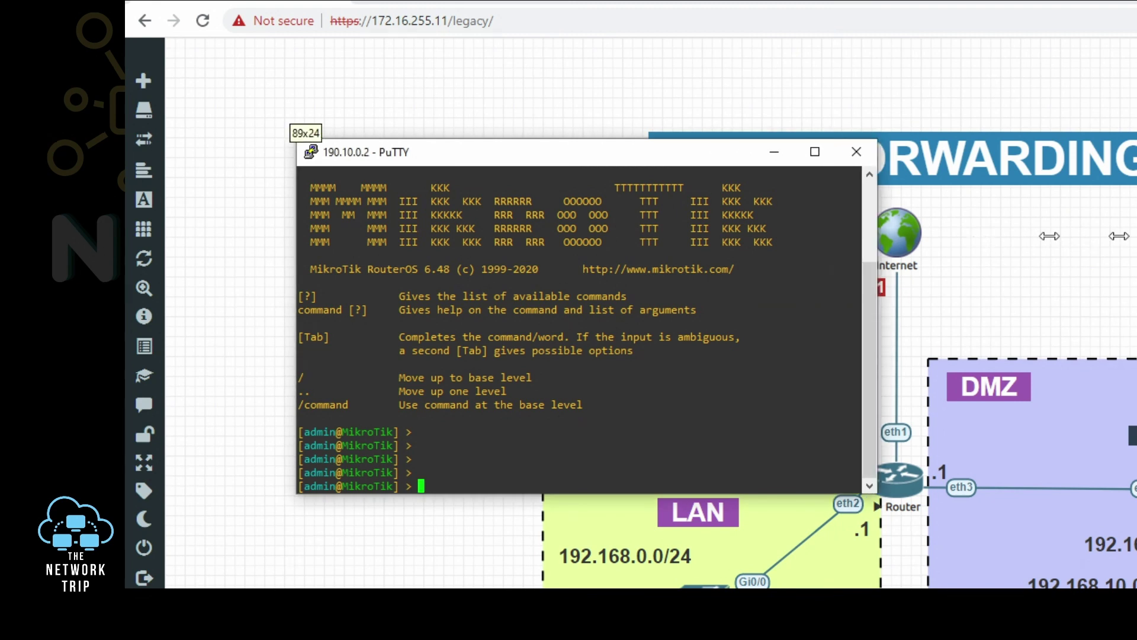
drag(1119, 236, 1118, 235)
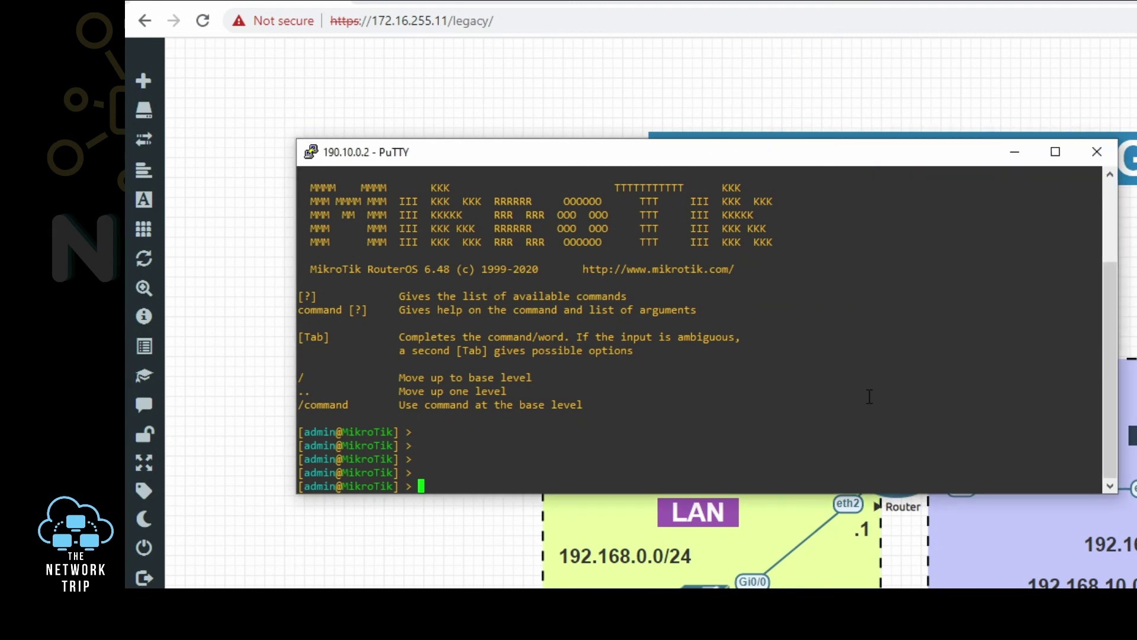
text(ip firewall nat add cha)
key(Tab)
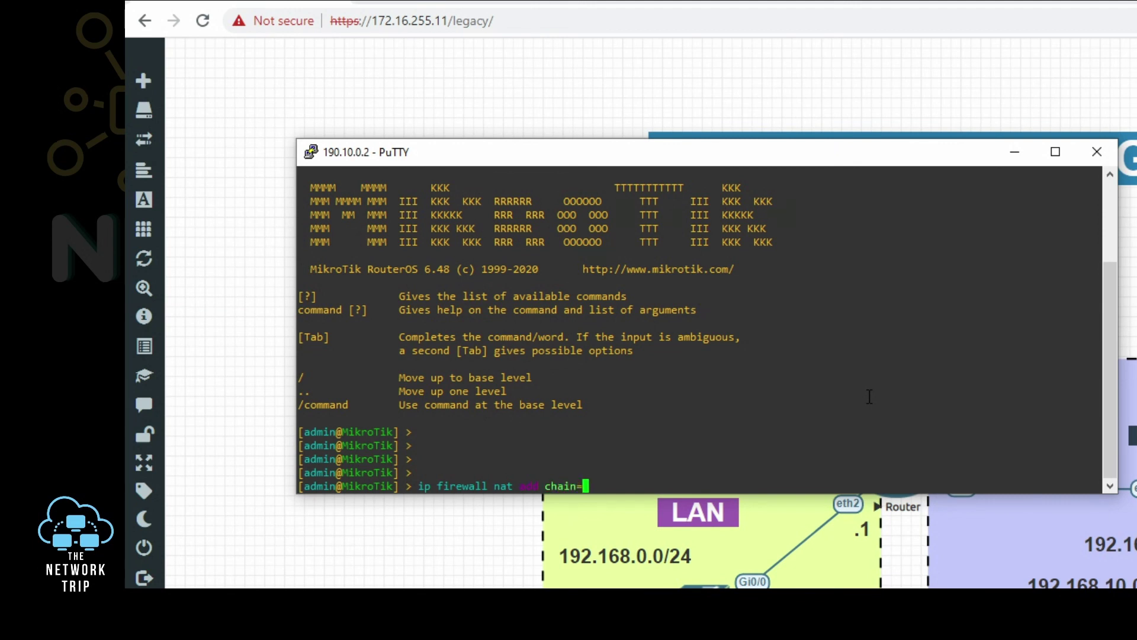
text(ds)
key(Tab)
Extend the command with dst-address=190.10.0.2 protocol=tcp dst-port=80
text(dst-a)
key(Tab)
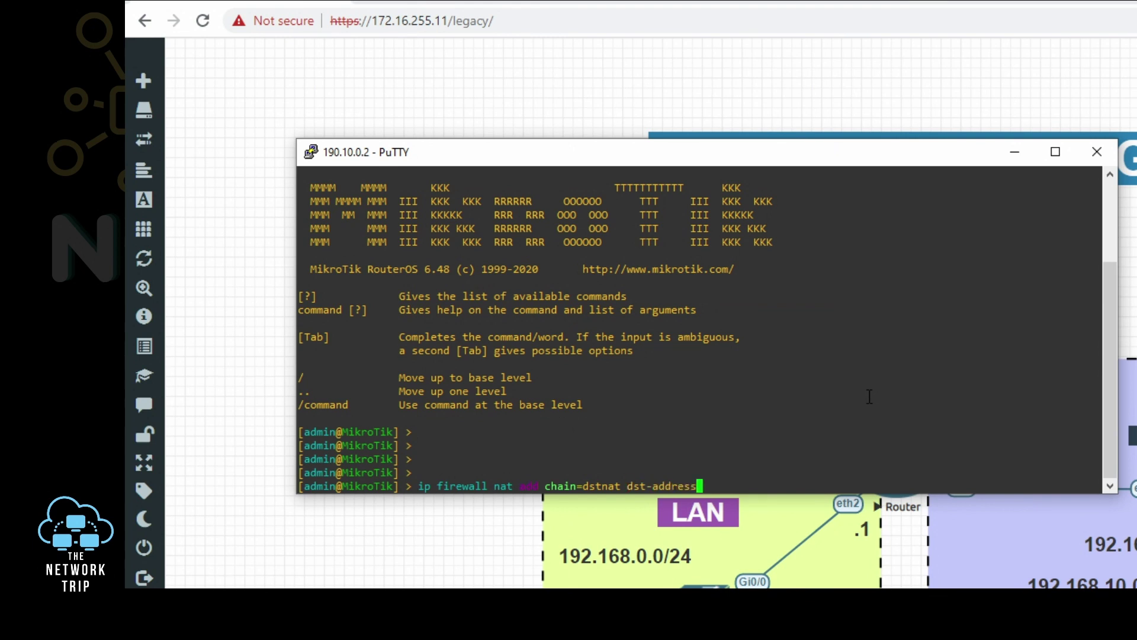
text(=190.10.)
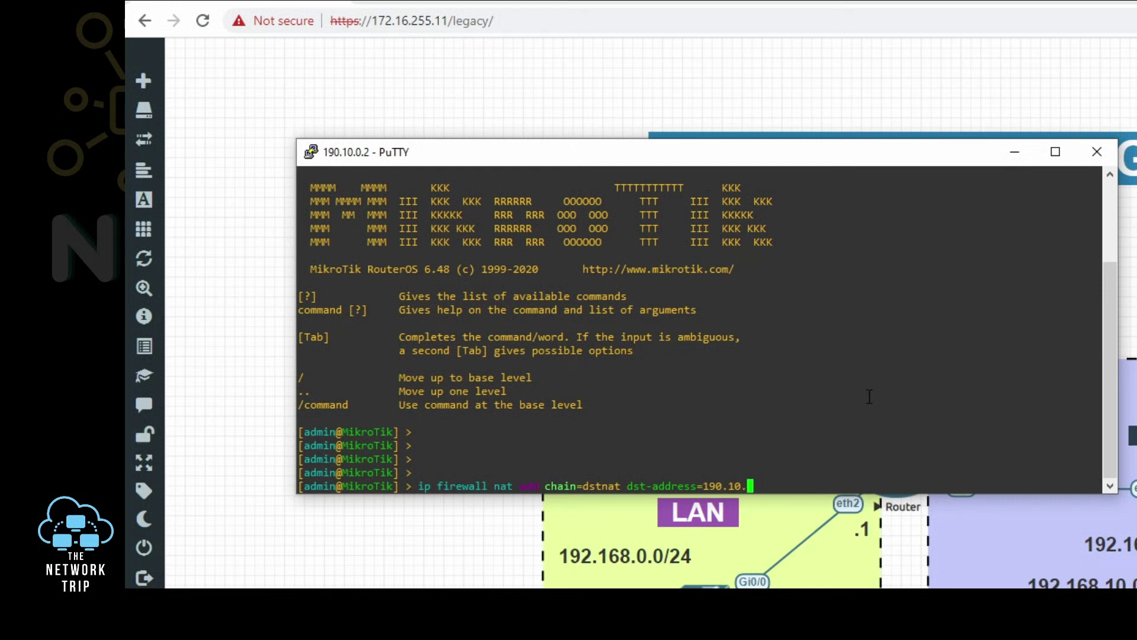
text(0.2 pr)
key(Tab)
text(tcp dst-)
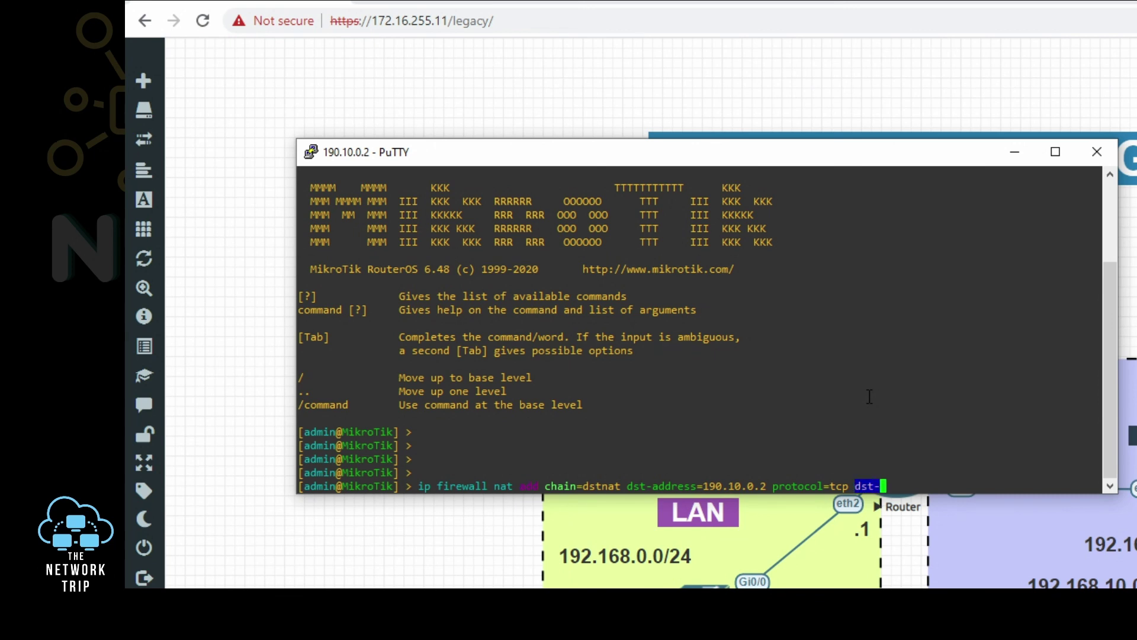
text(p)
key(Tab)
text(80)
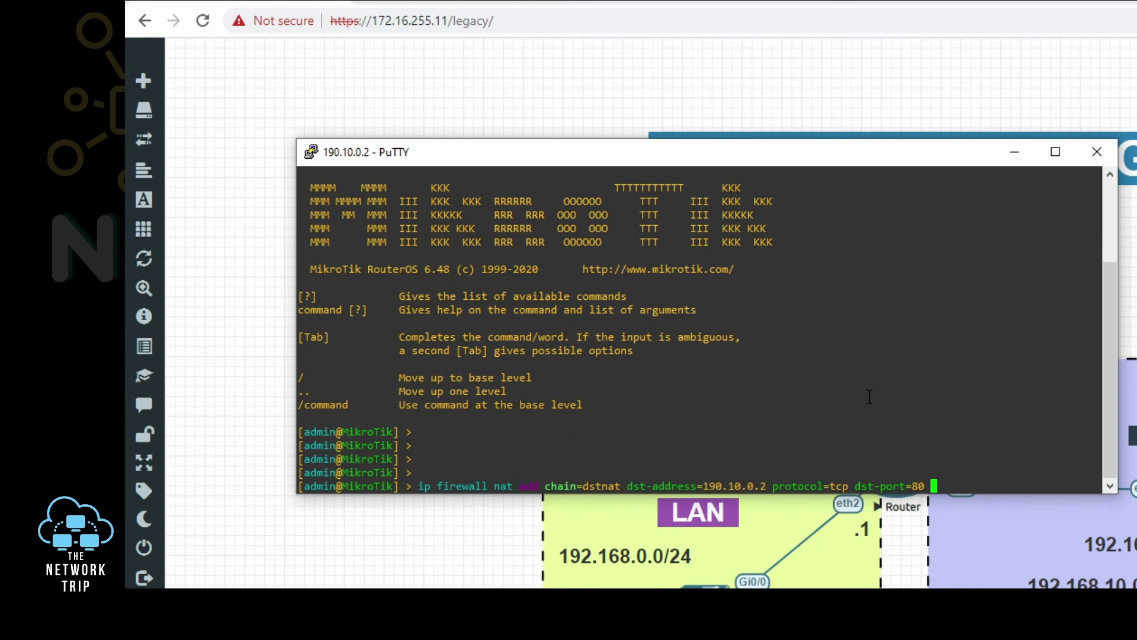
Append action=dst-nat to-addresses=192.168.10.254 to-ports=80 to the NAT command
text(action=ds)
key(Tab)
text(to)
key(Tab)
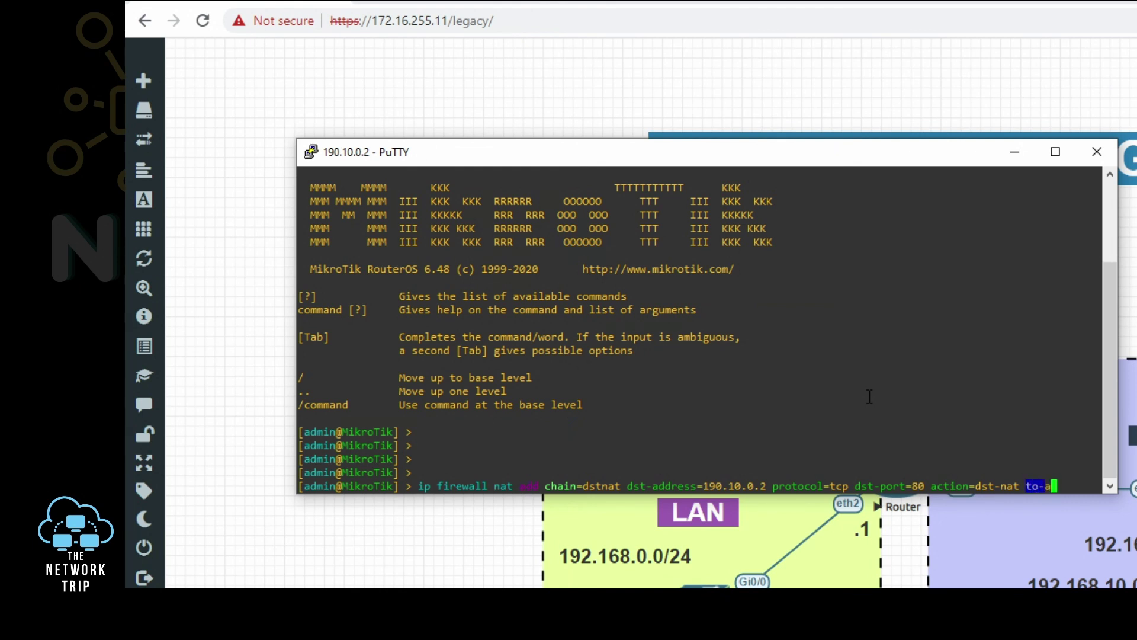
text(a)
key(Tab)
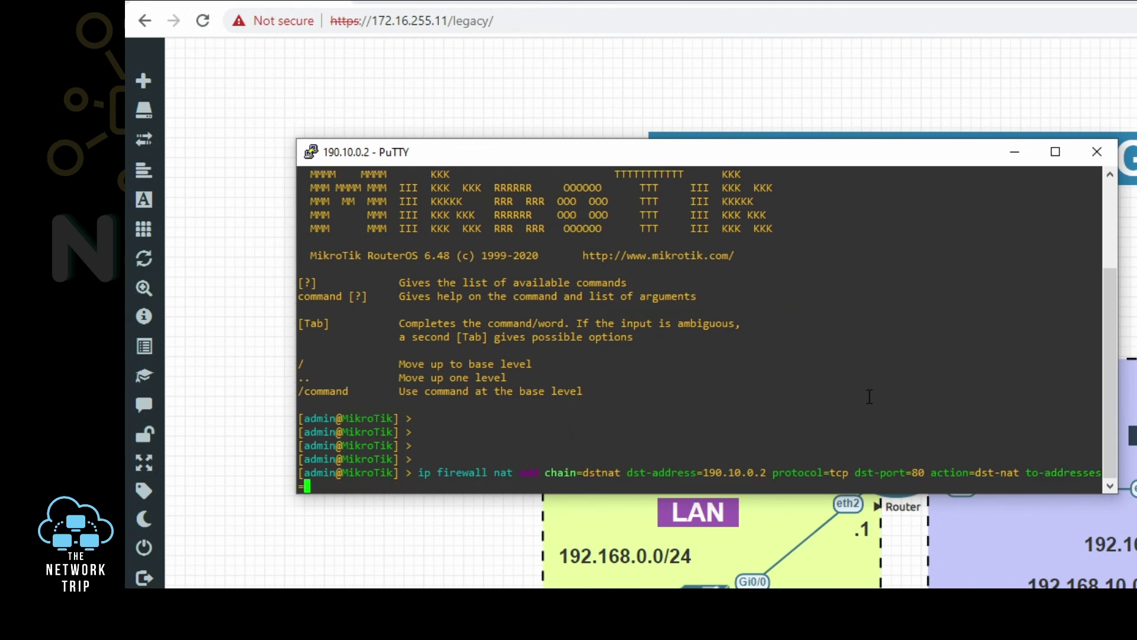
text(192.168.10.254 to-ports=)
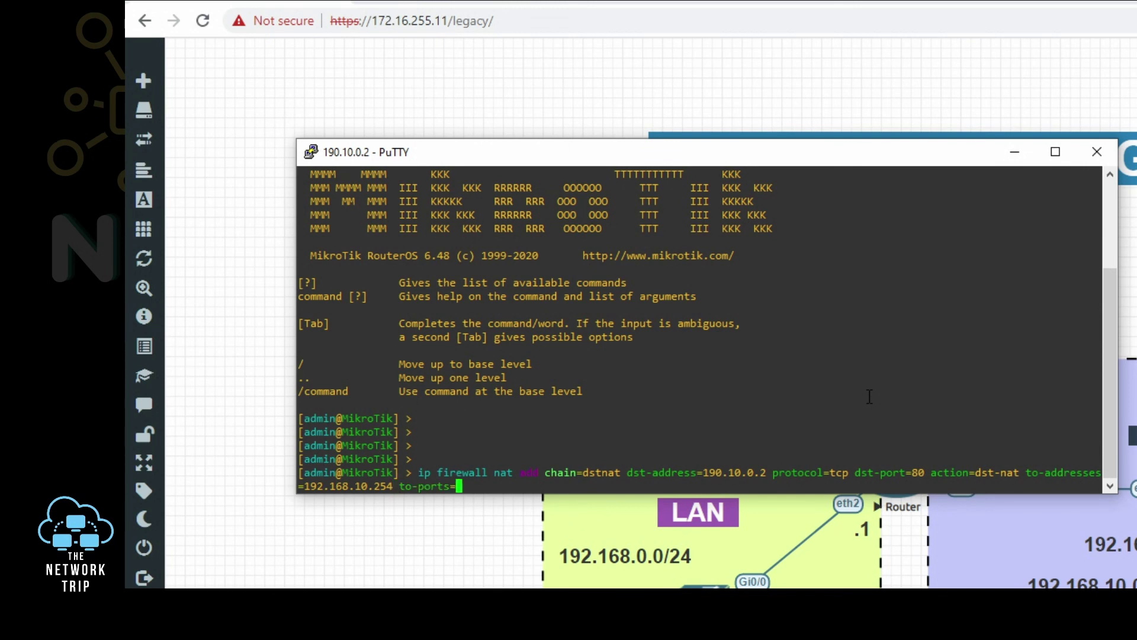
text(80)
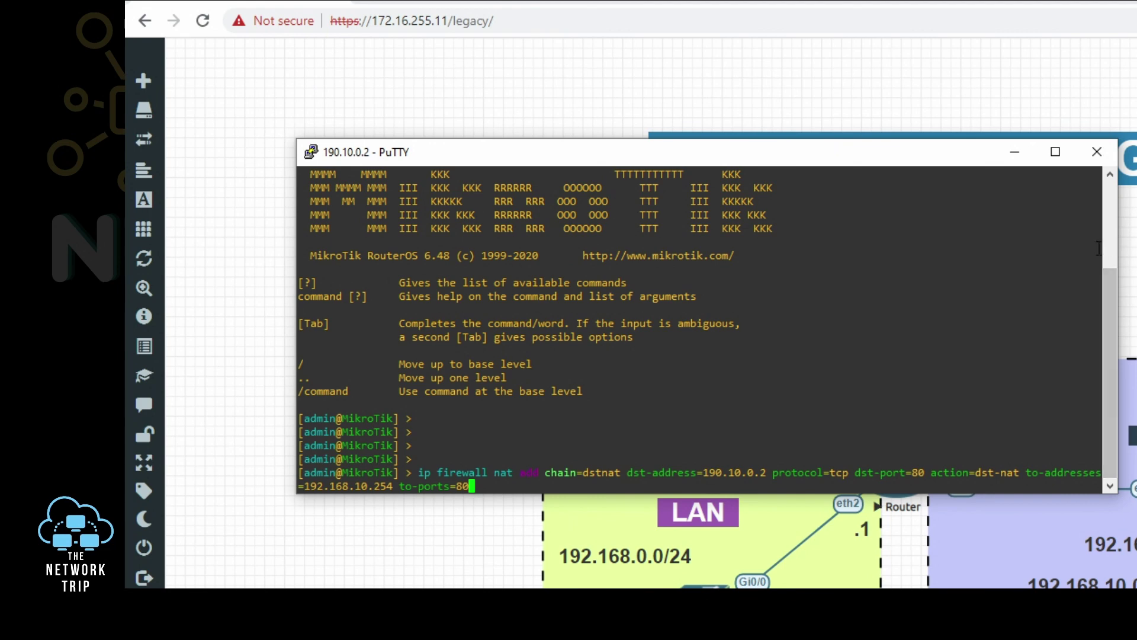
Enlarge and reposition the PuTTY window and highlight the finished command
drag(1121, 245, 1136, 244)
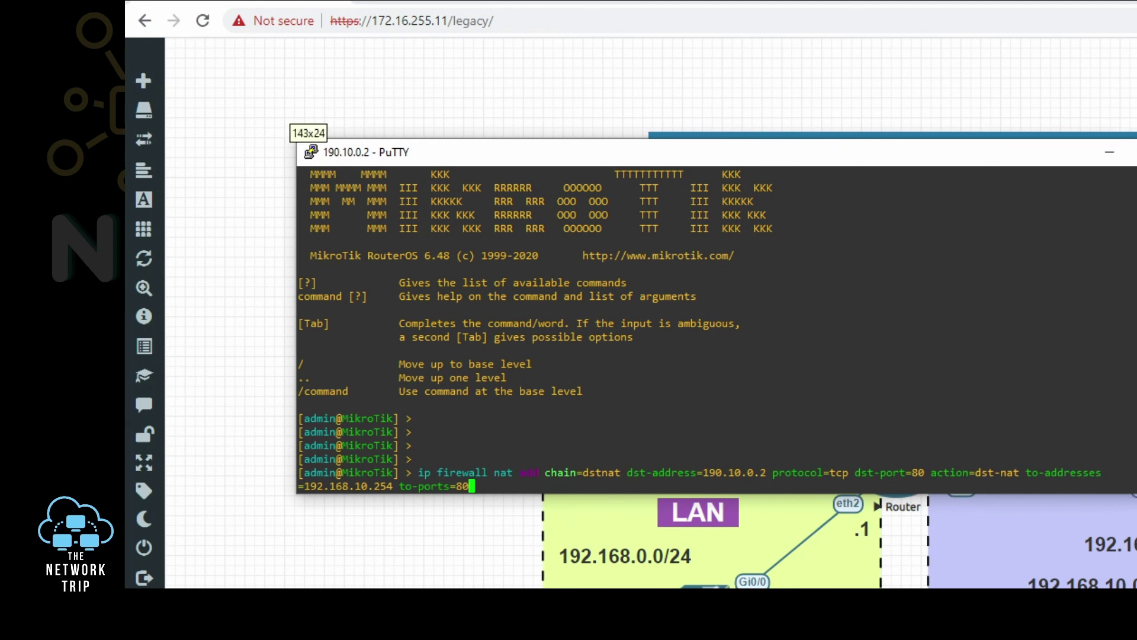
drag(1045, 163, 933, 70)
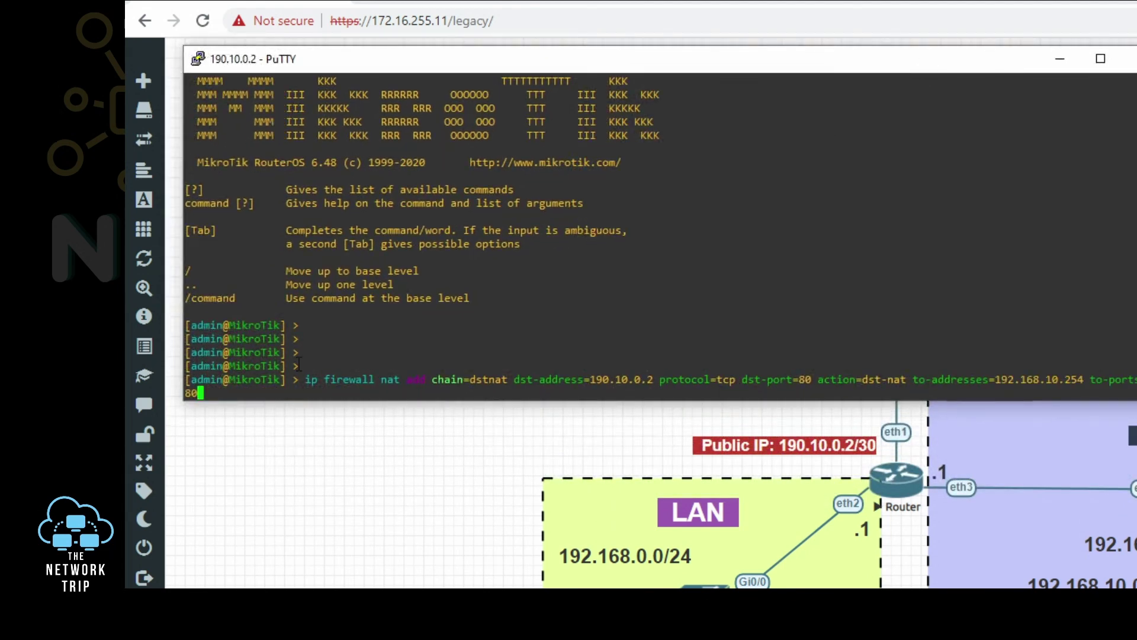
drag(307, 379, 1132, 385)
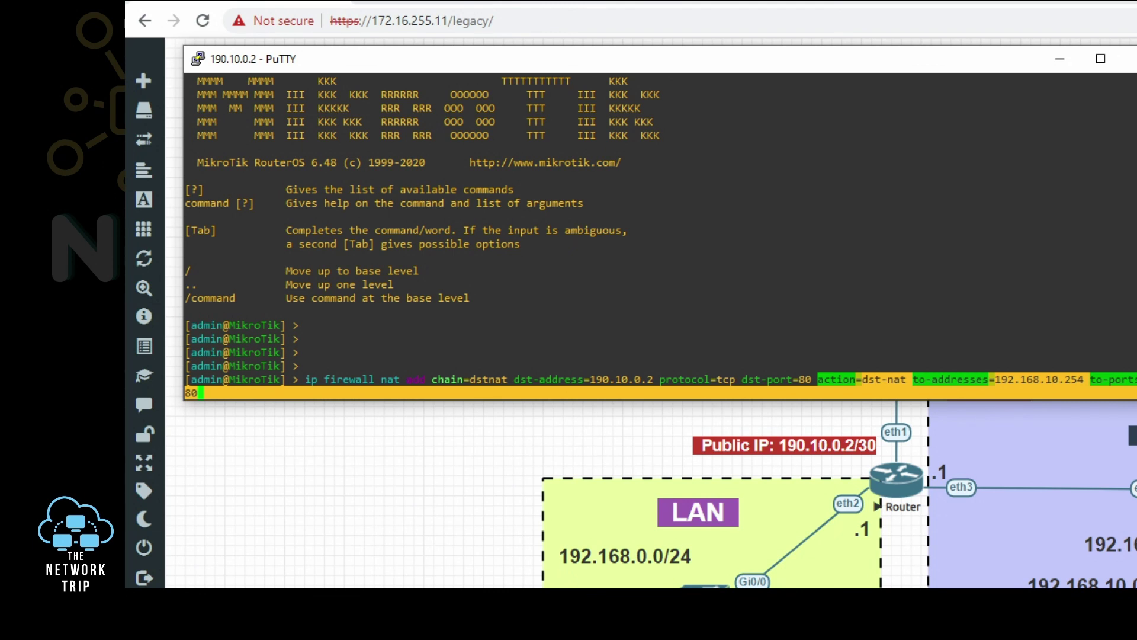
click(1065, 286)
Run the CLI dst-nat command, then load 190.10.0.2 in a new incognito window to confirm the Apache2 default page
key(Return)
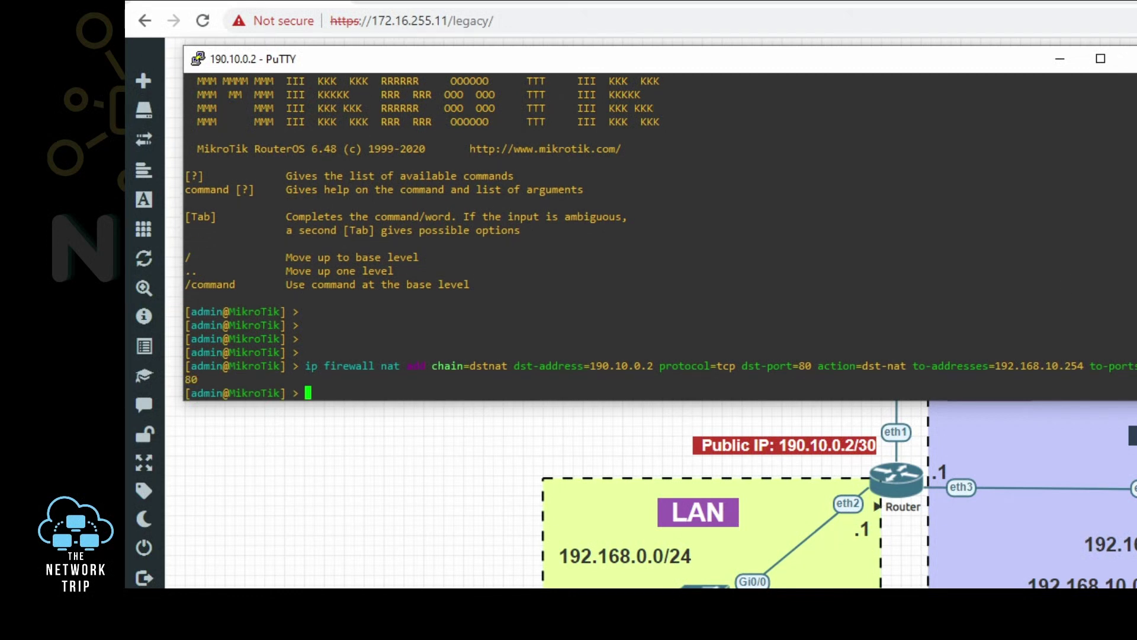
key(alt+Tab)
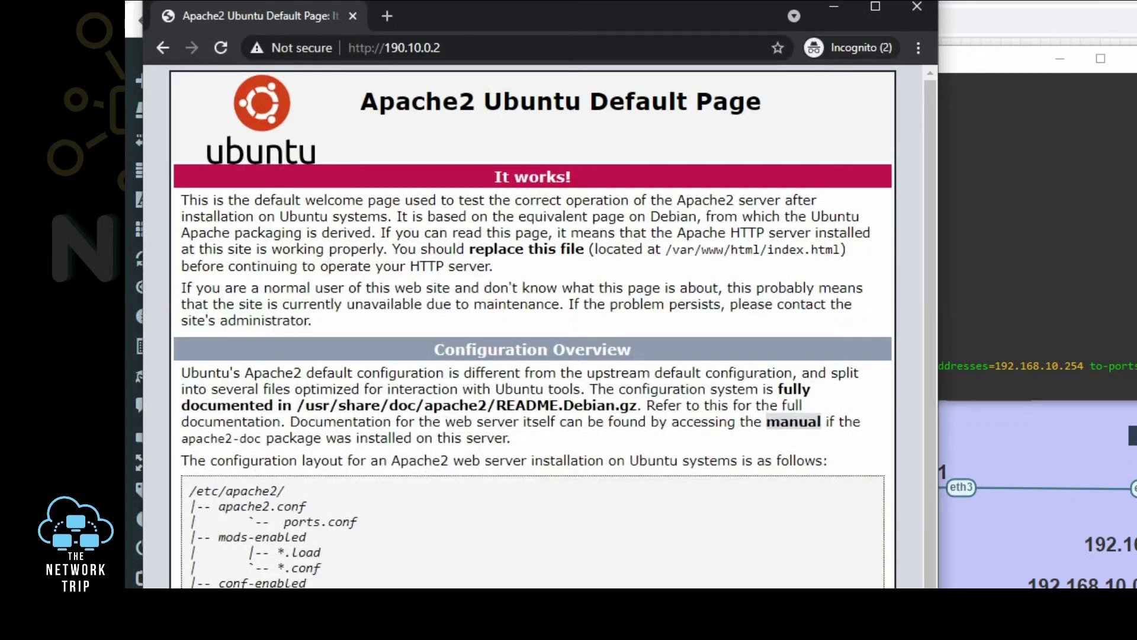
key(ctrl+shift+n)
text(190)
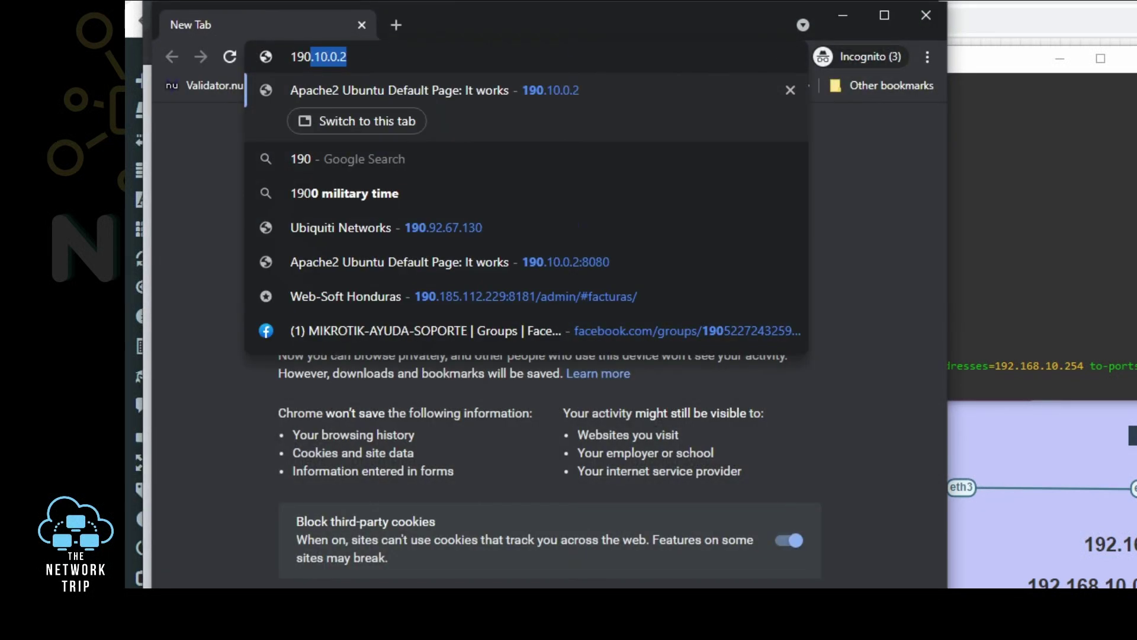
key(Return)
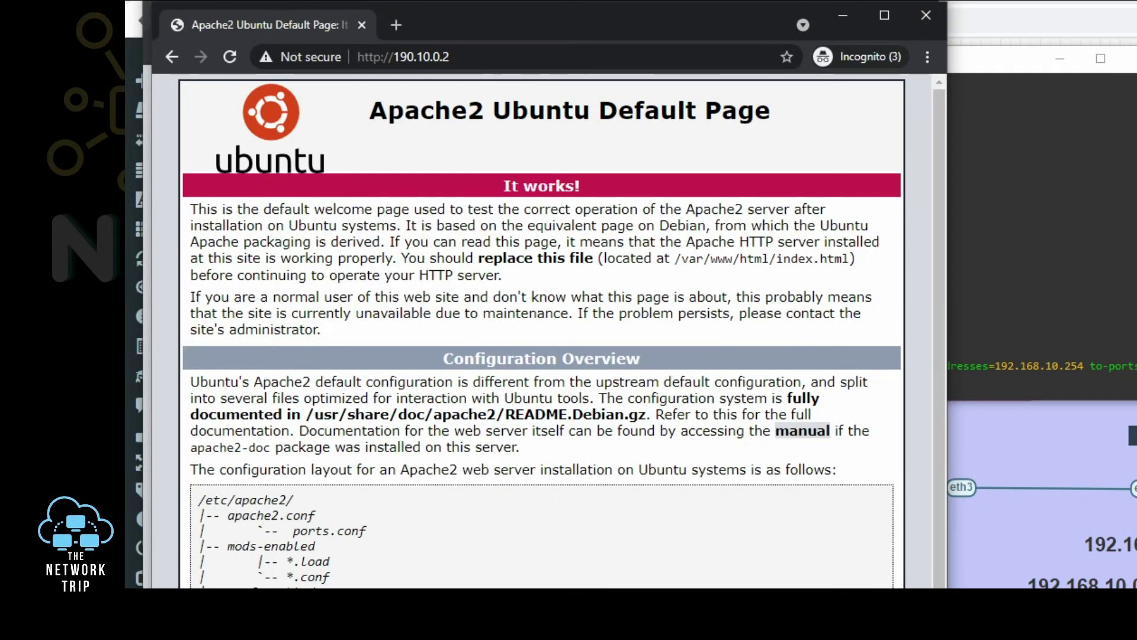